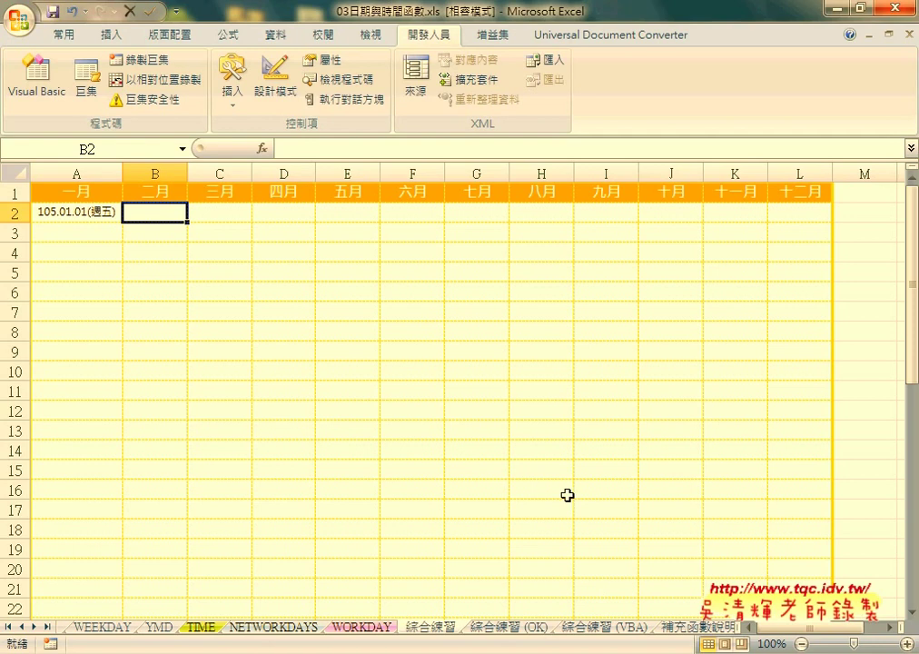
Zoom the calendar sheet out to 70% so all twelve month columns fit
left_click(801, 644)
left_click(801, 644)
left_click(802, 644)
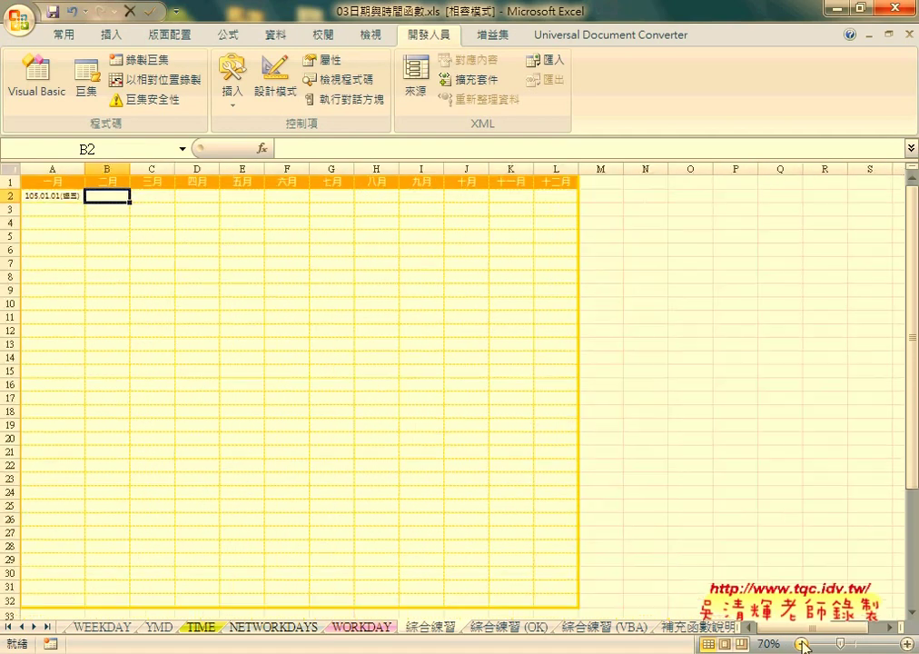
Inspect the January start date 2016/1/1 in A2 alongside cells B2 and C2
left_click(65, 196)
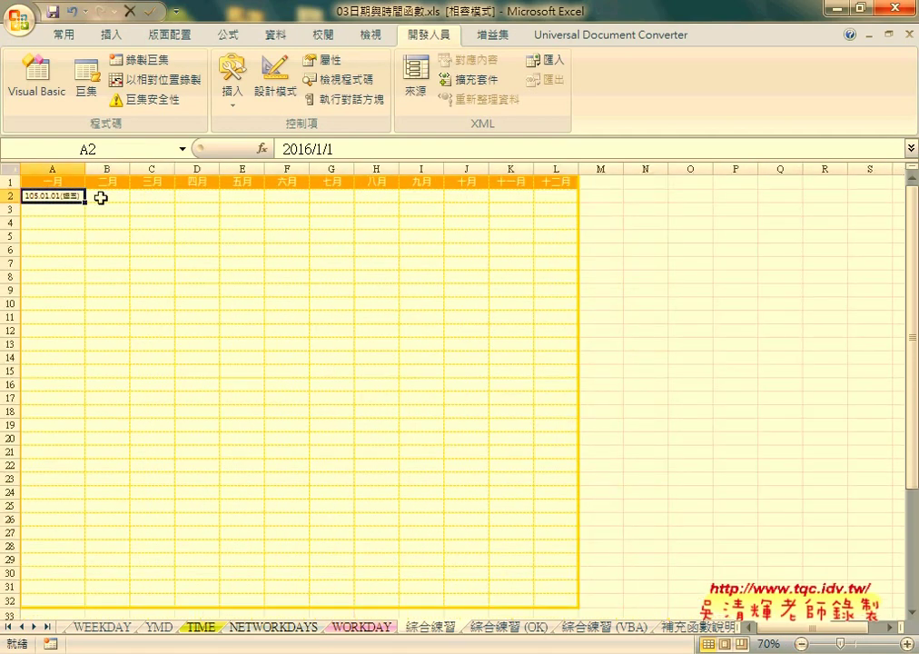
left_click(102, 197)
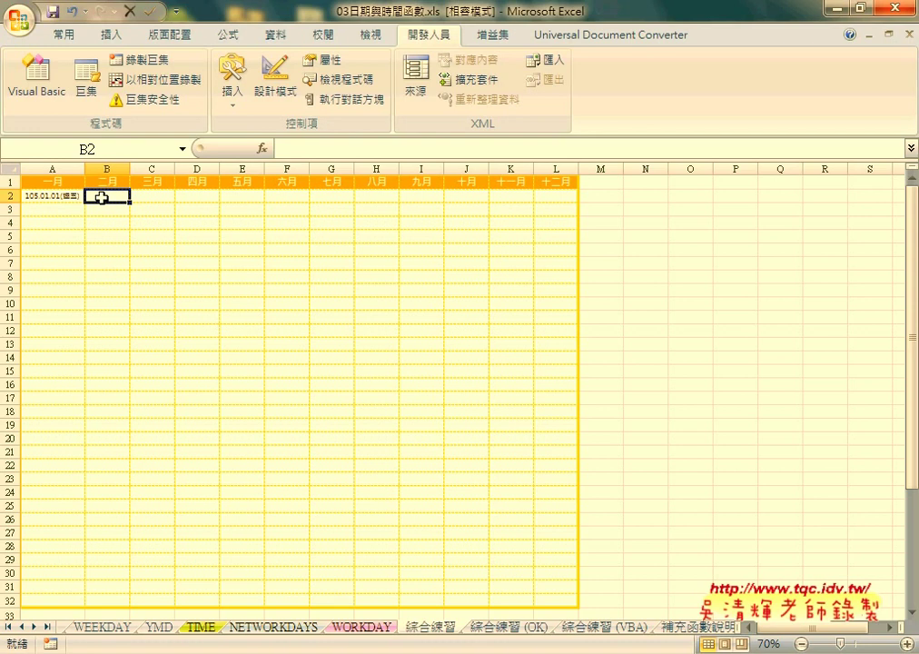
left_click(68, 196)
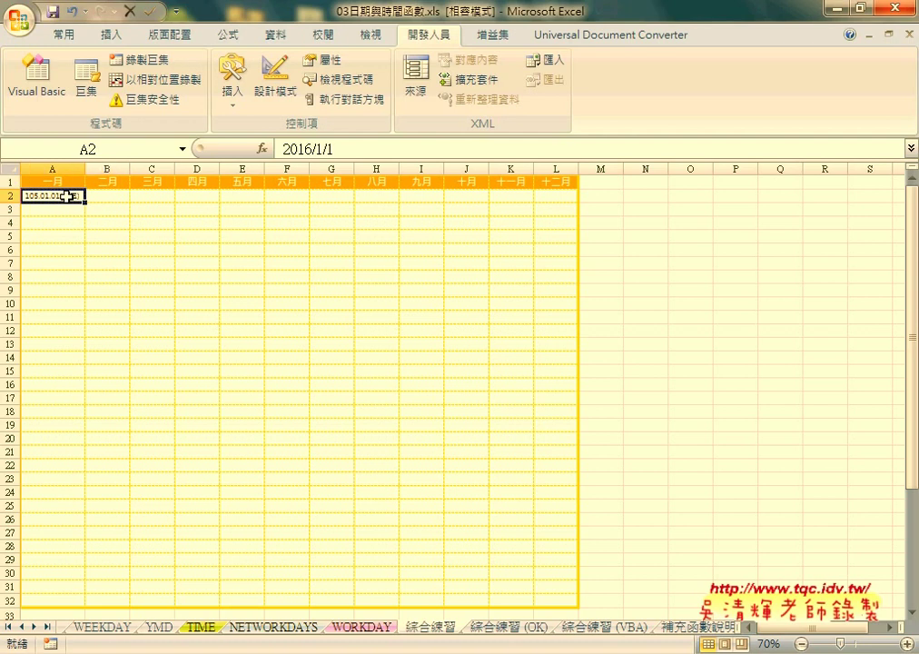
left_click(106, 197)
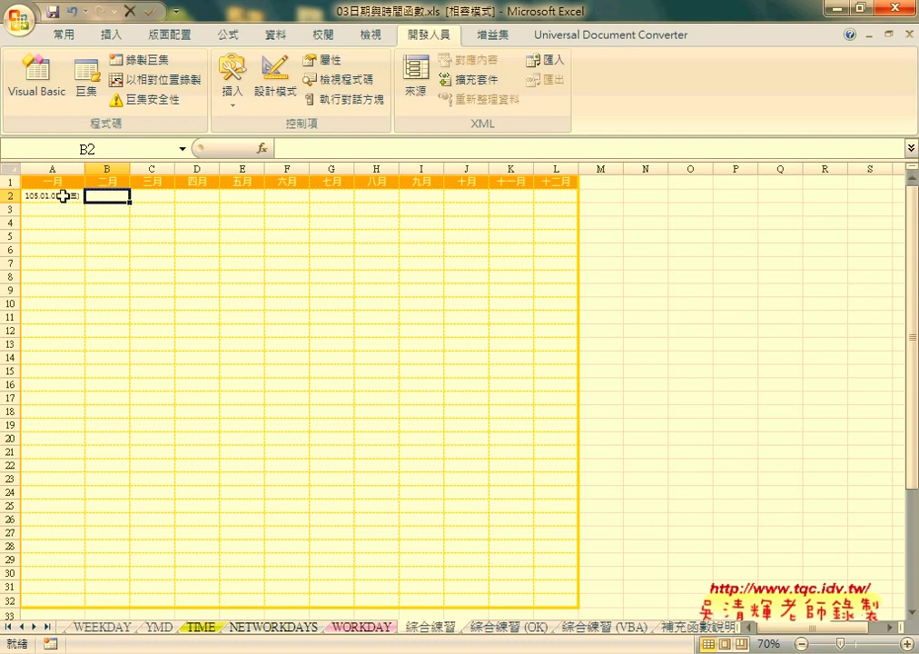
left_click(66, 197)
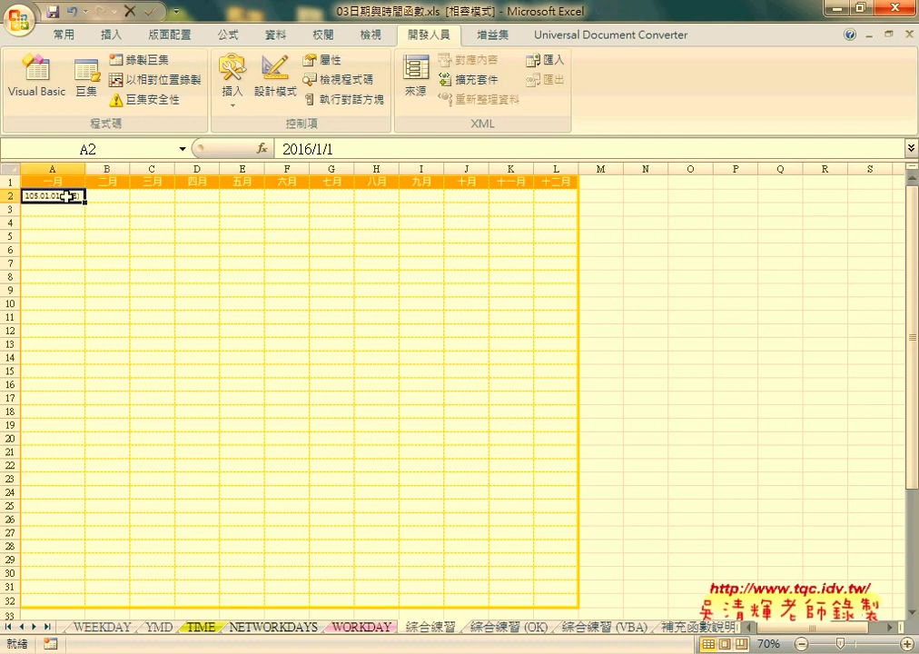
left_click(116, 198)
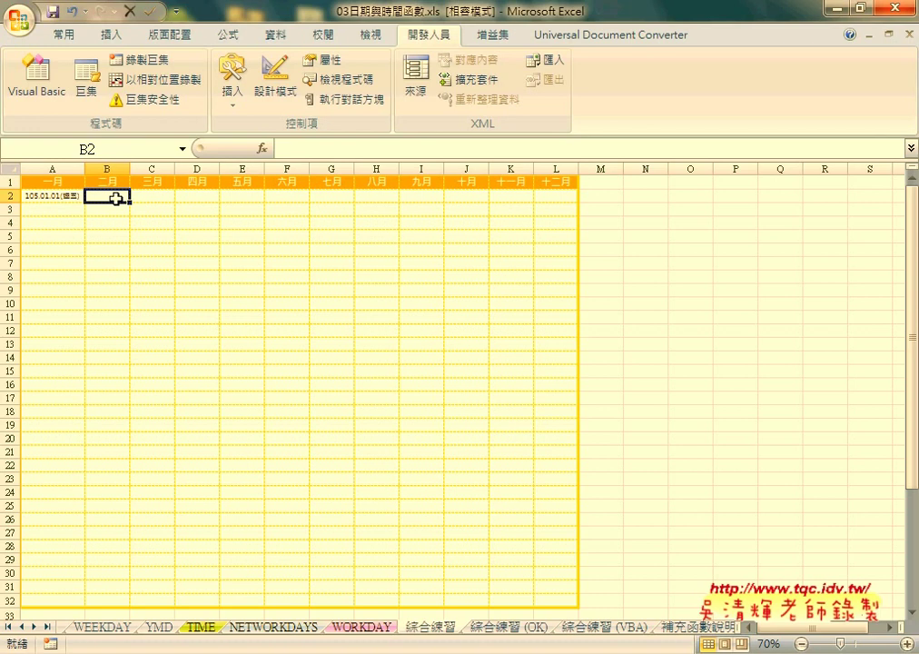
left_click(153, 198)
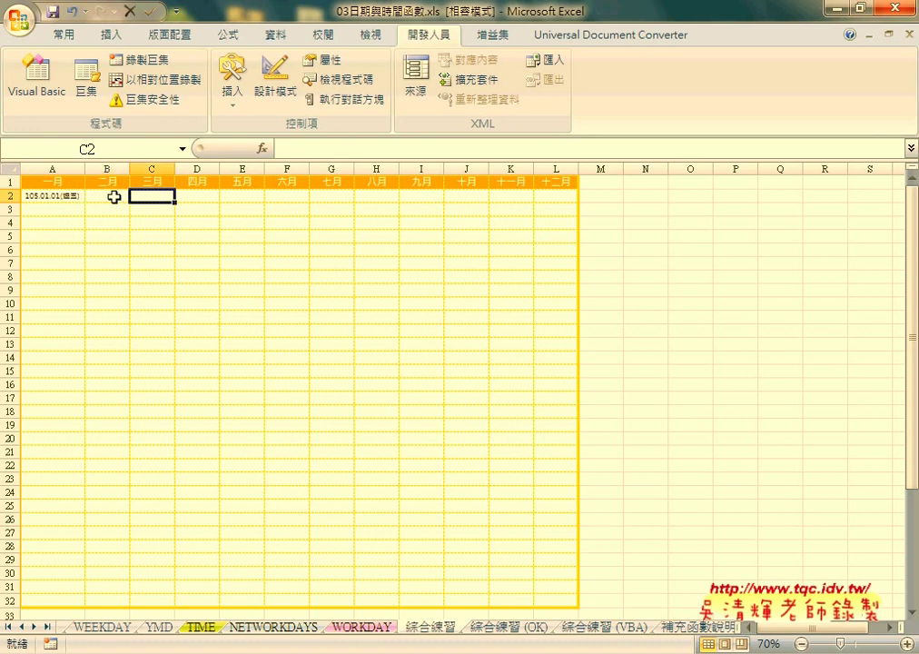
left_click(114, 197)
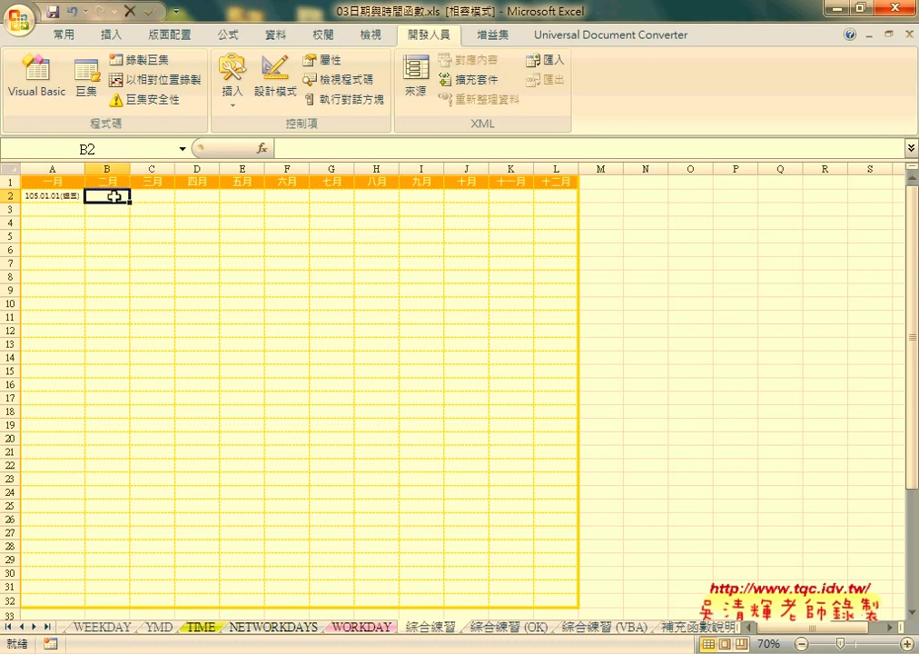
Enter =EDATE(A2,1) in B2 so it shows 105.02.01(週一)
left_click(262, 148)
left_click(563, 312)
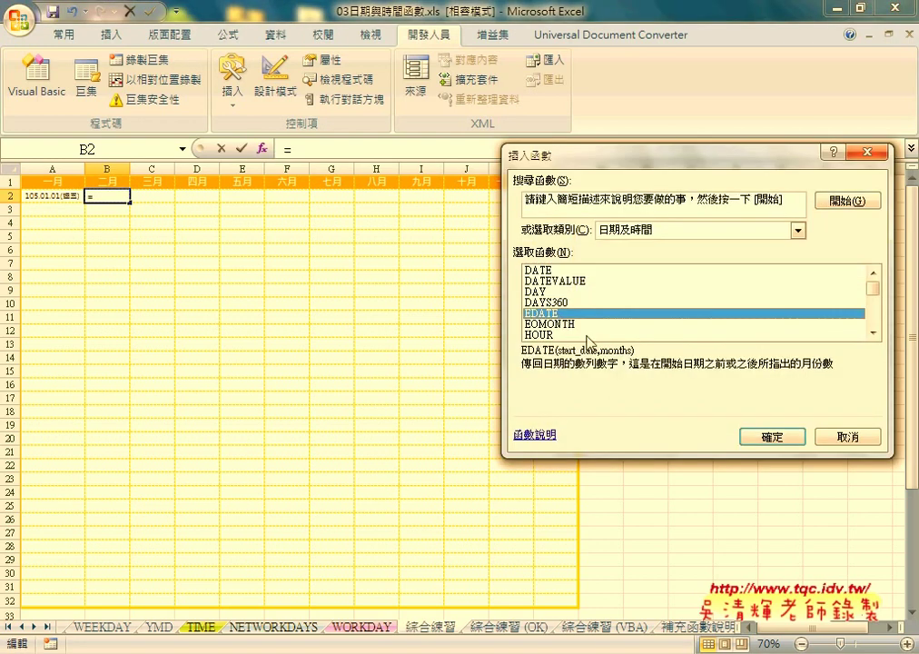
left_click(784, 436)
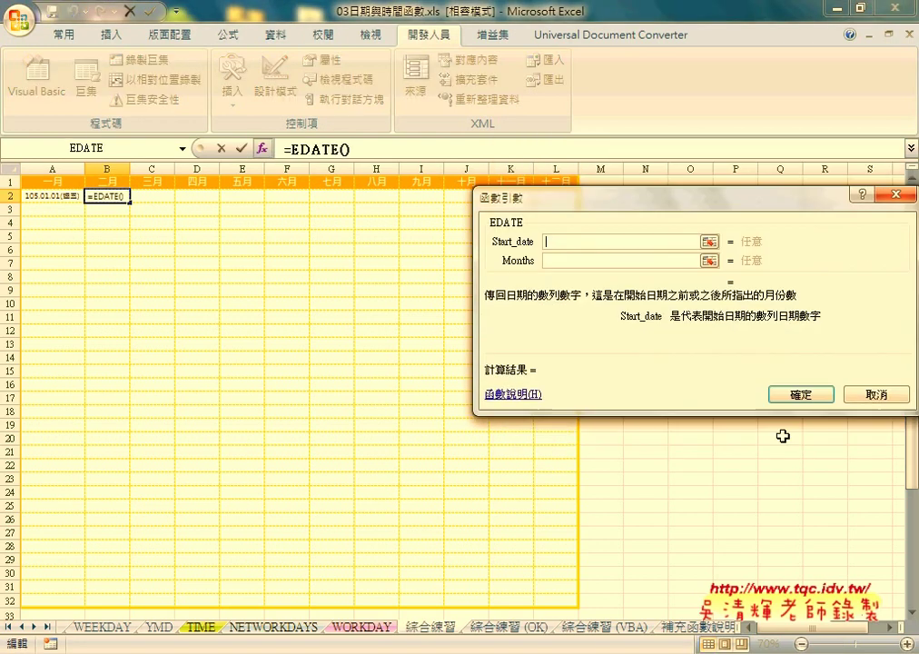
left_click(70, 196)
left_click(555, 261)
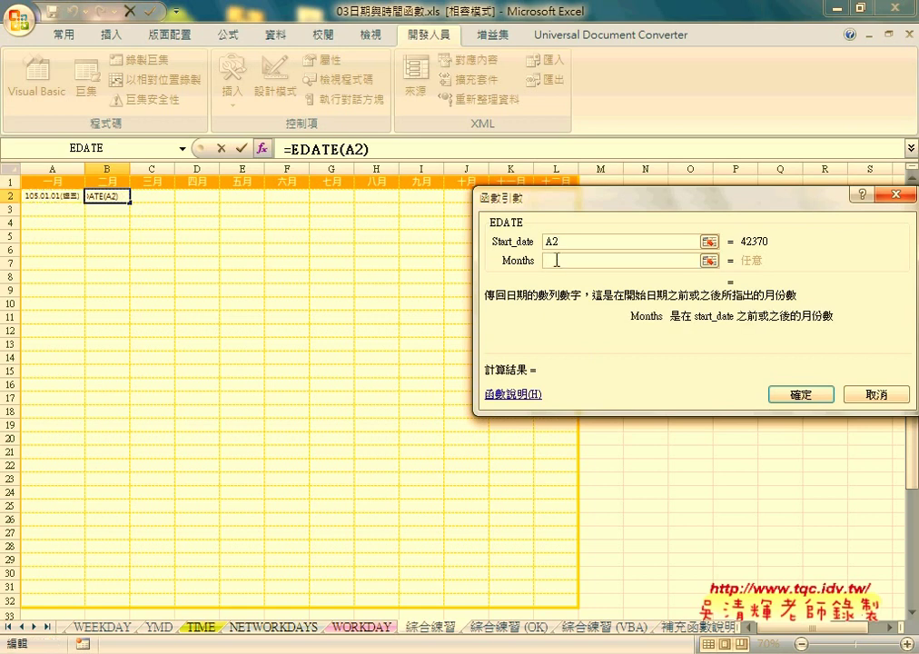
type("1")
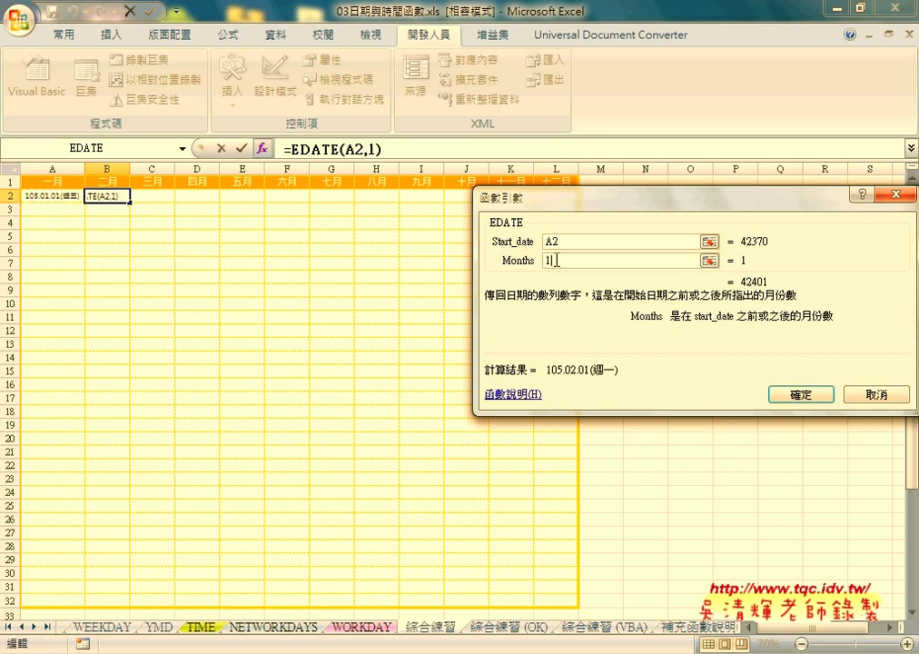
left_click(801, 395)
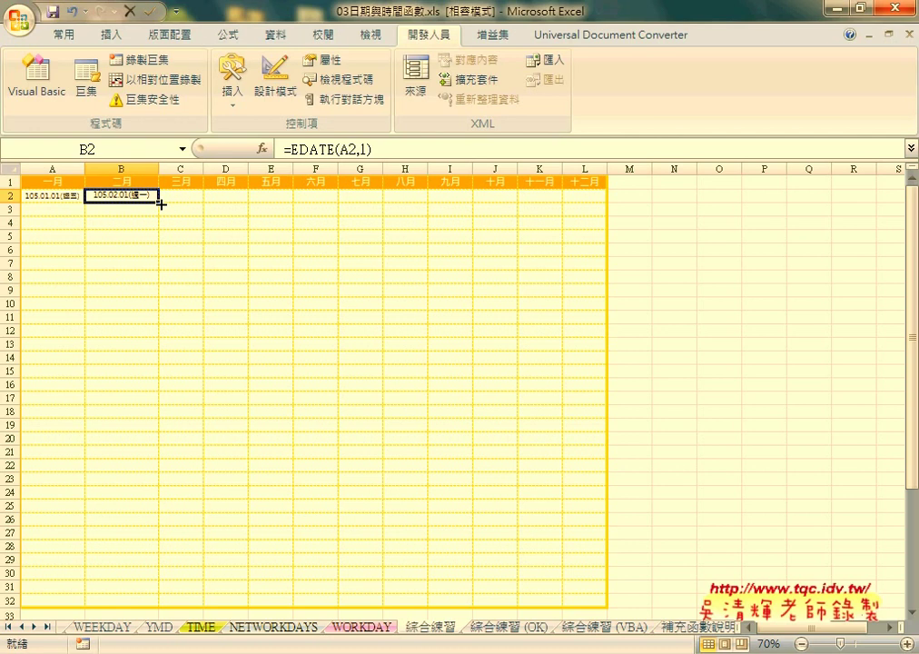
Fill B2's EDATE formula across C2:L2 and bring up Format's cell size options to autofit widths
left_click_drag(160, 203, 606, 203)
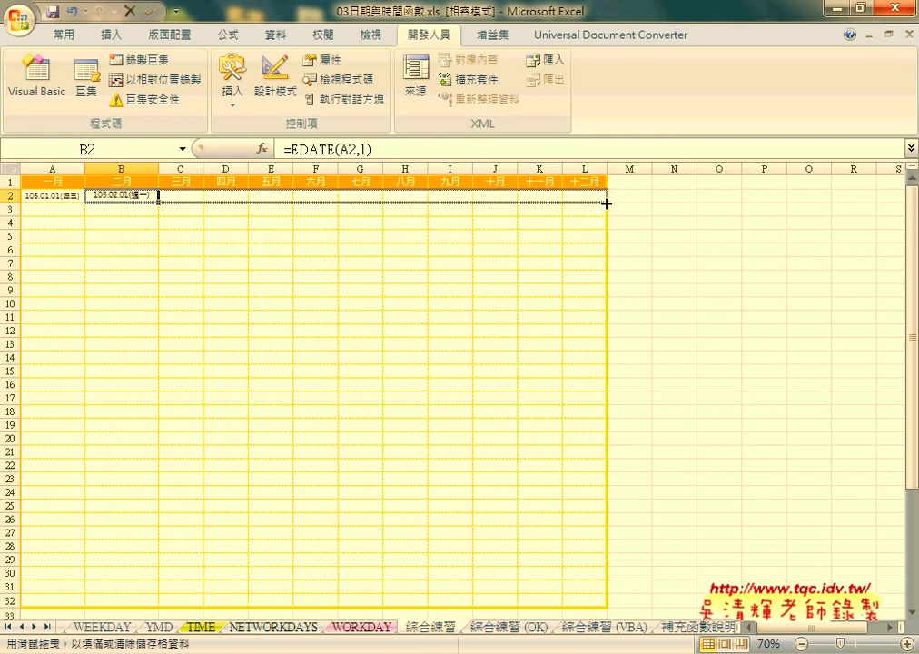
left_click_drag(606, 204, 607, 204)
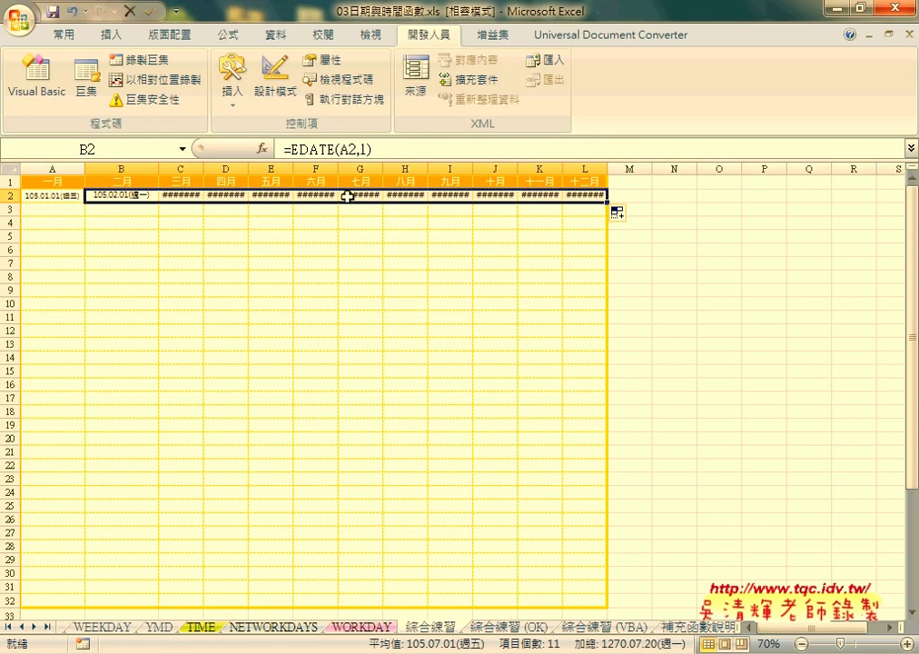
left_click(68, 37)
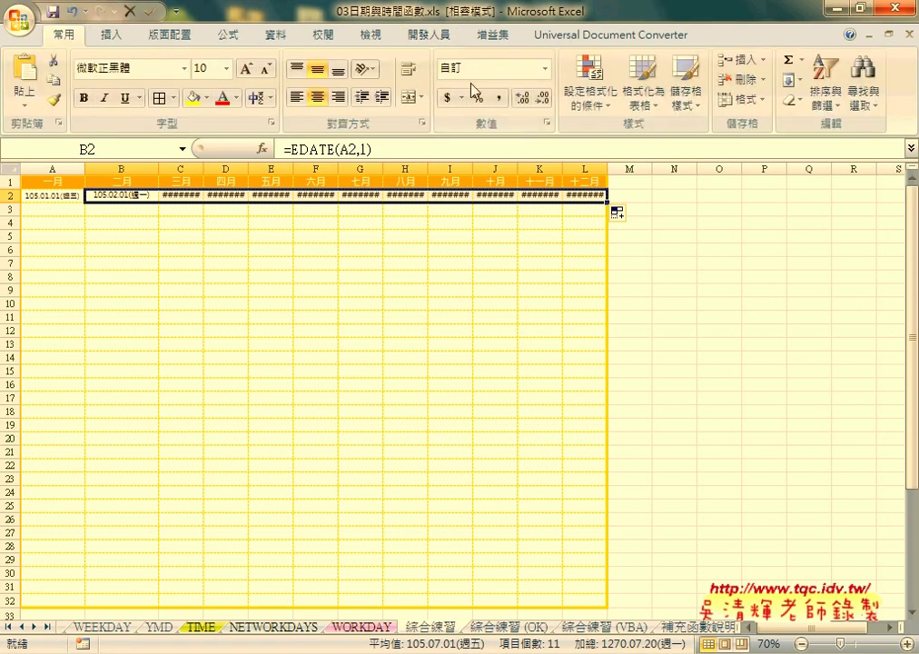
left_click(743, 100)
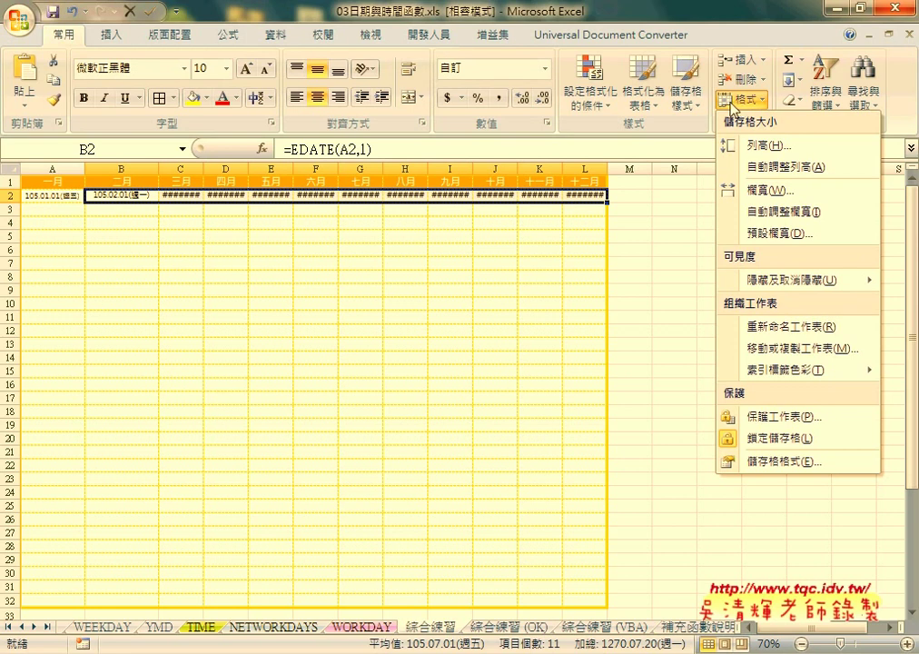
left_click(803, 222)
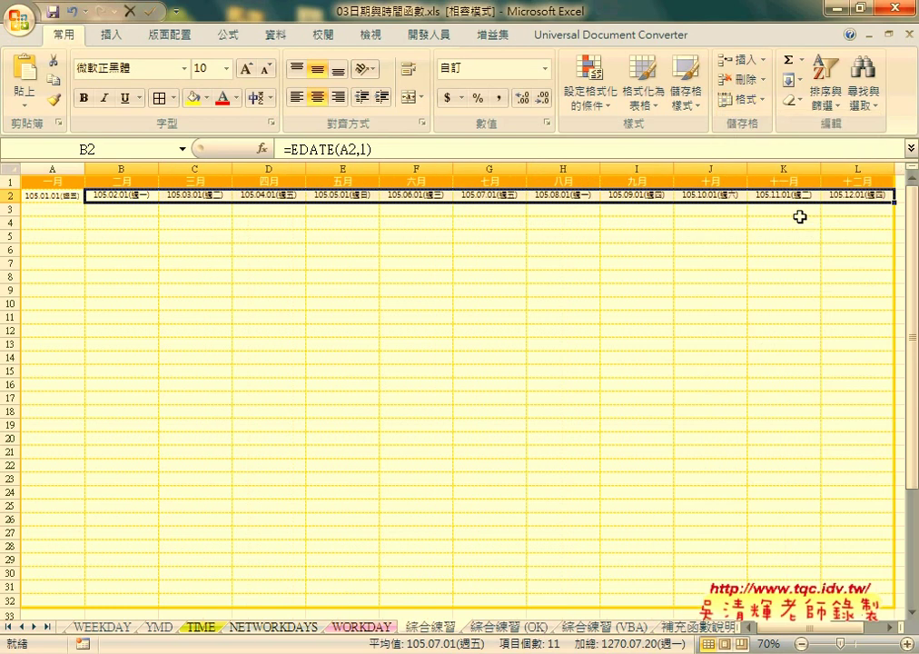
left_click(207, 196)
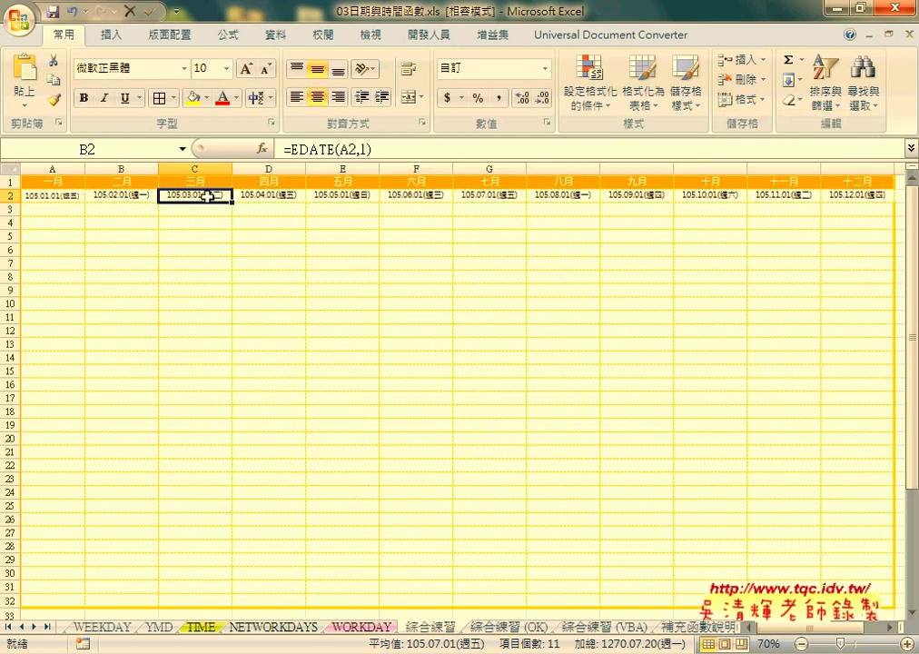
left_click(287, 195)
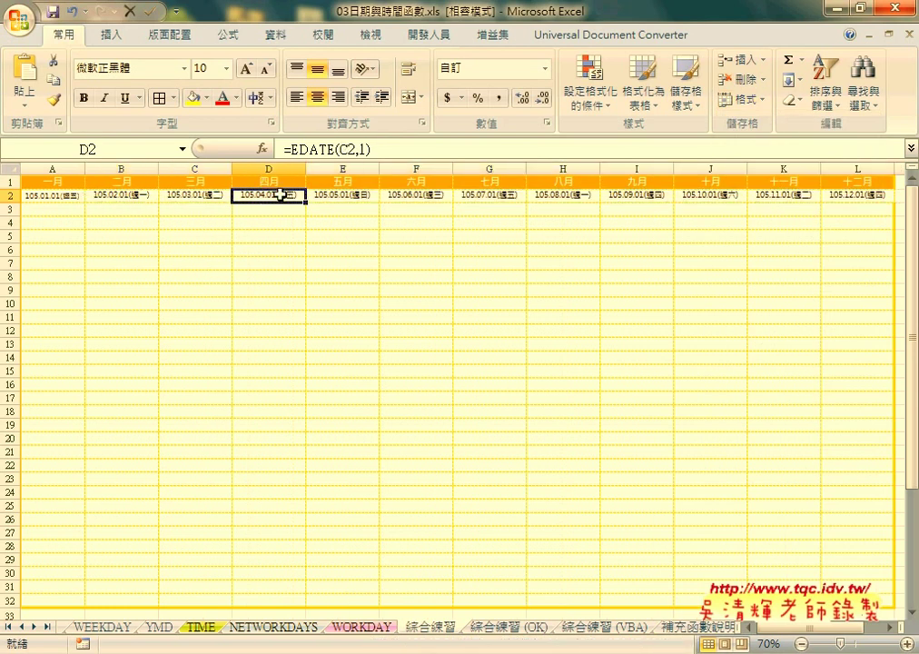
left_click(351, 196)
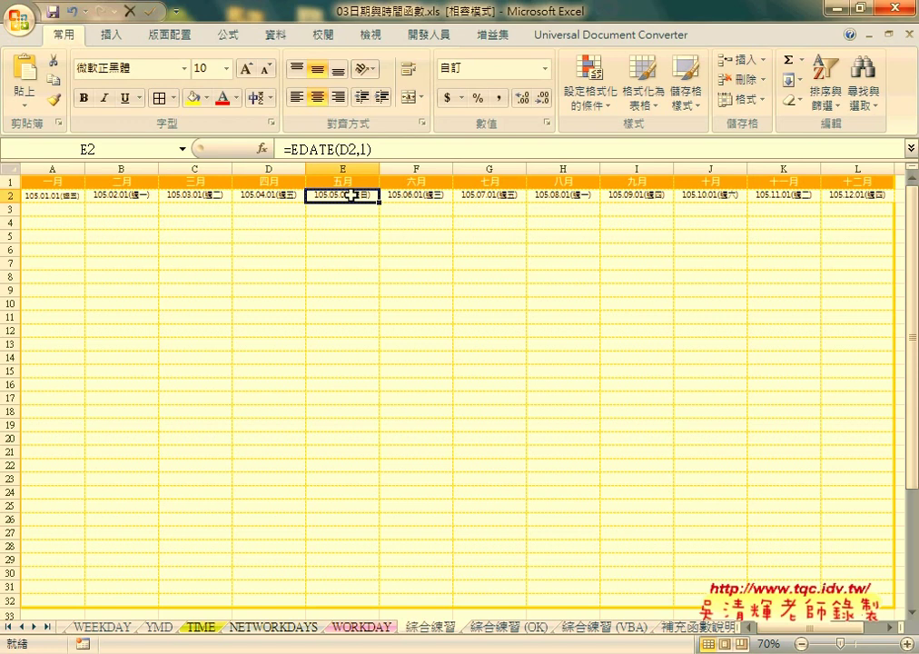
left_click(117, 198)
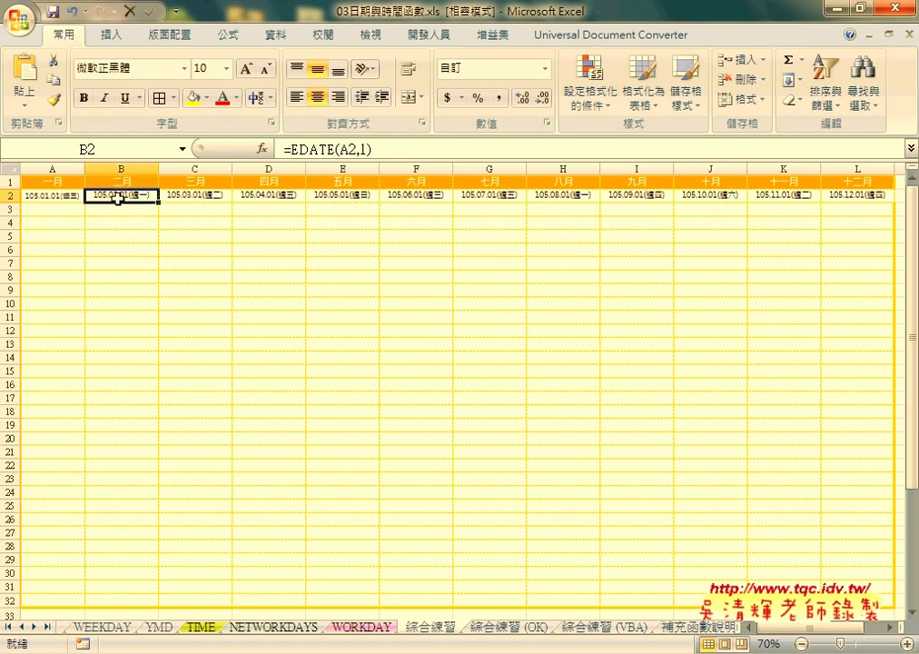
left_click(186, 198)
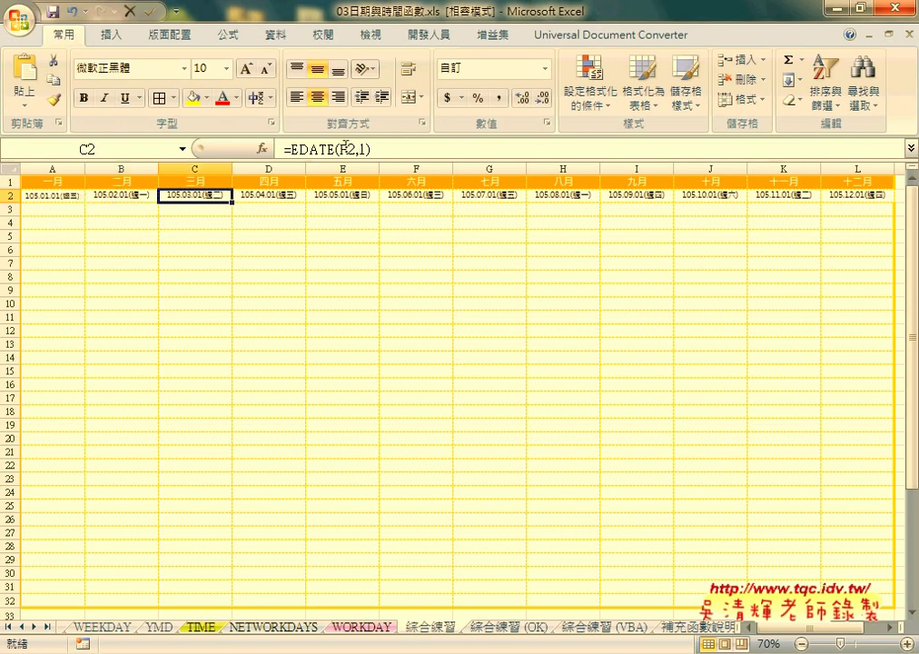
left_click(270, 197)
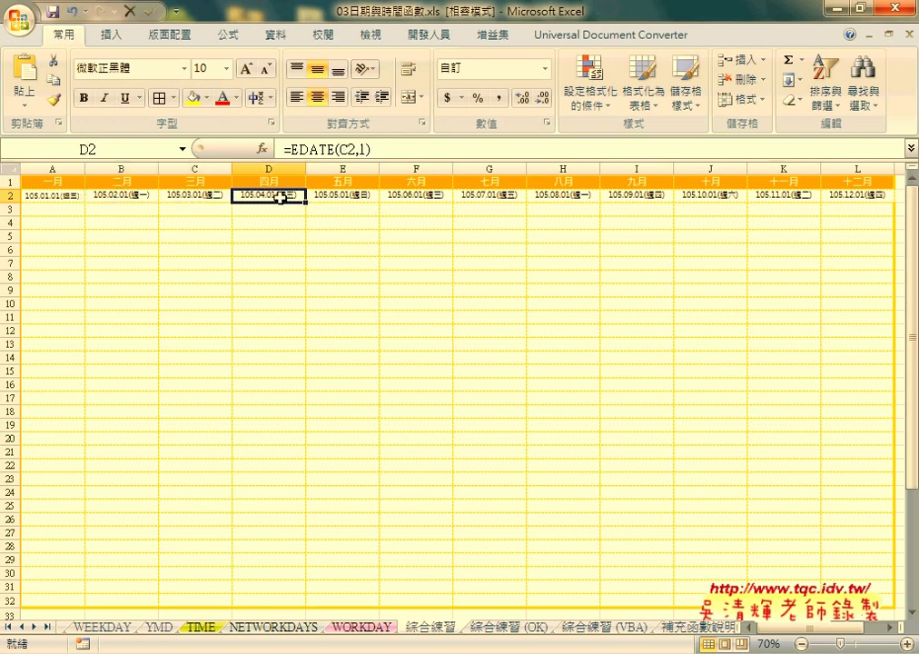
left_click(132, 196)
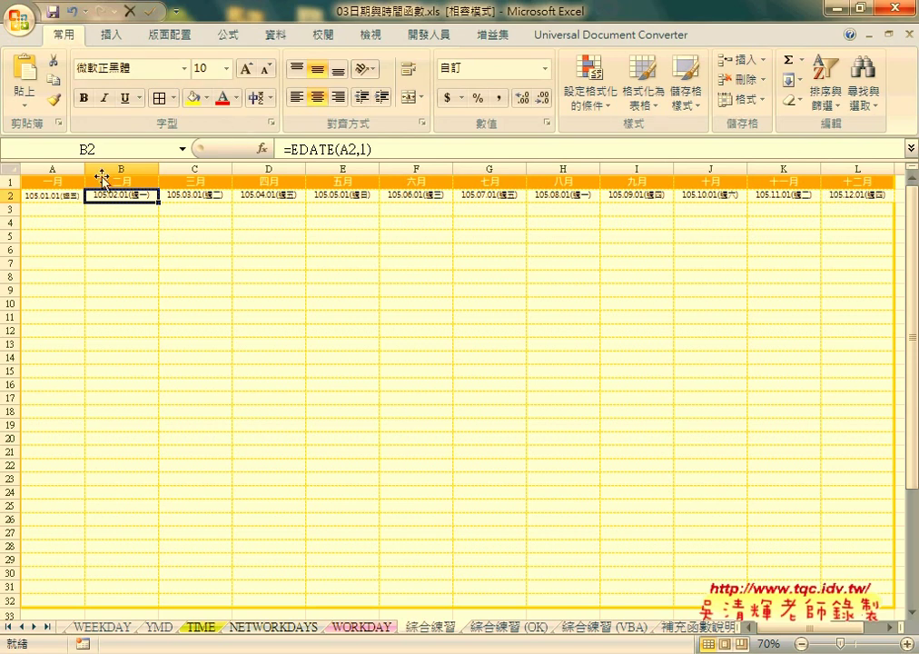
left_click(56, 212)
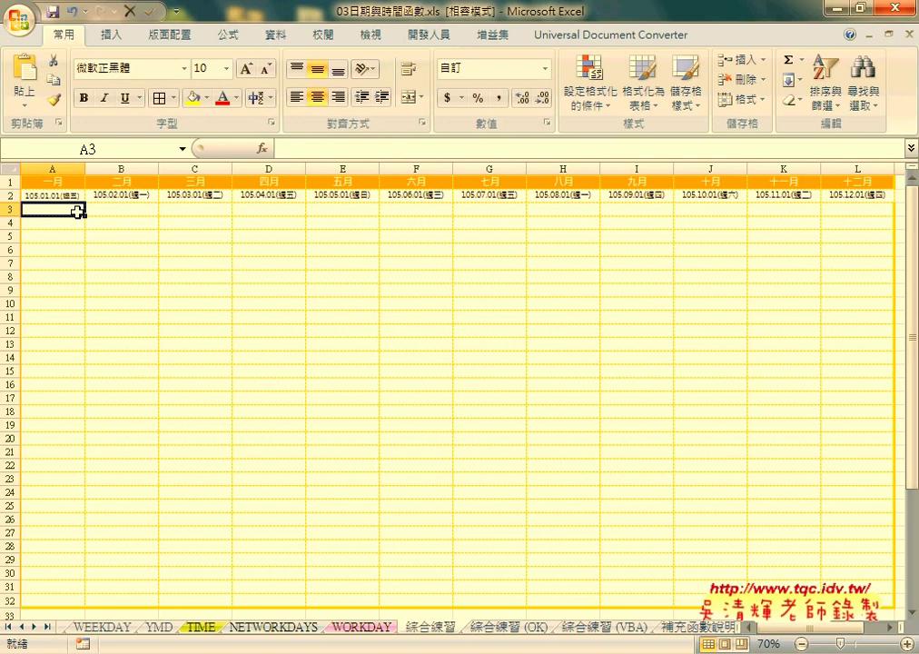
Enter =A2+1 in A3 and fill it down to A32, ending at 105.01.31(週日)
left_click(289, 147)
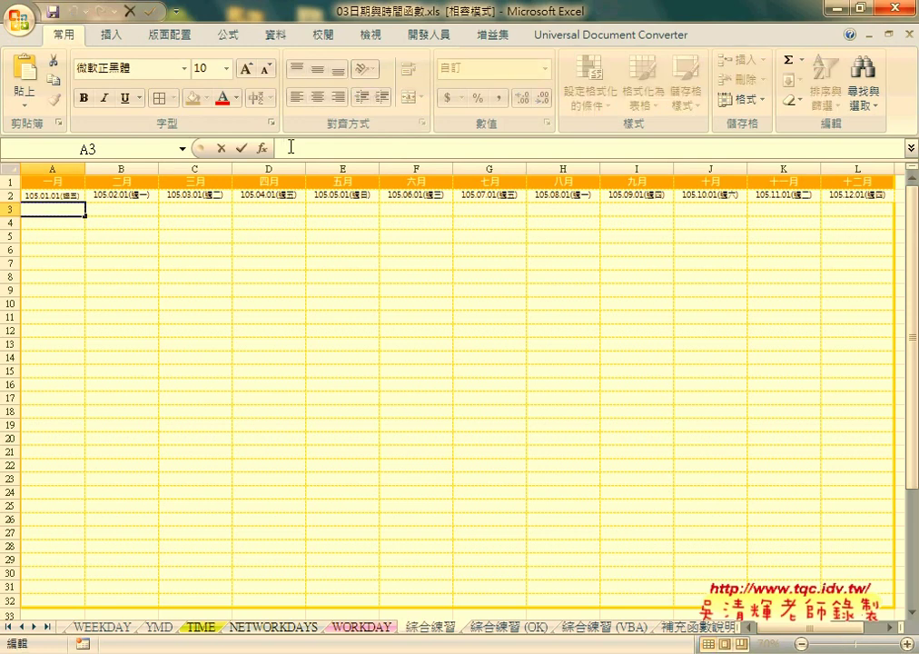
type("=")
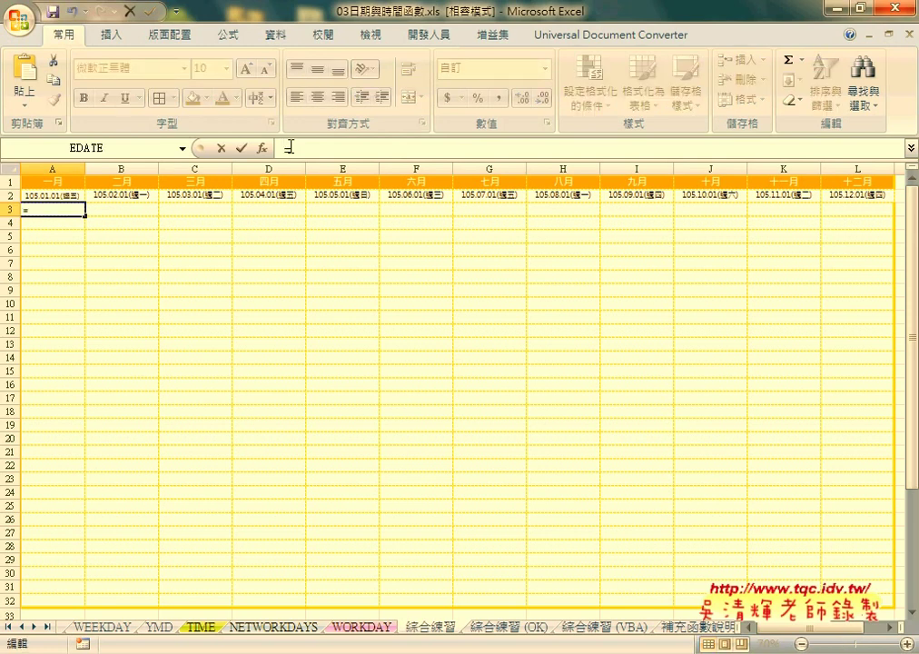
left_click(48, 195)
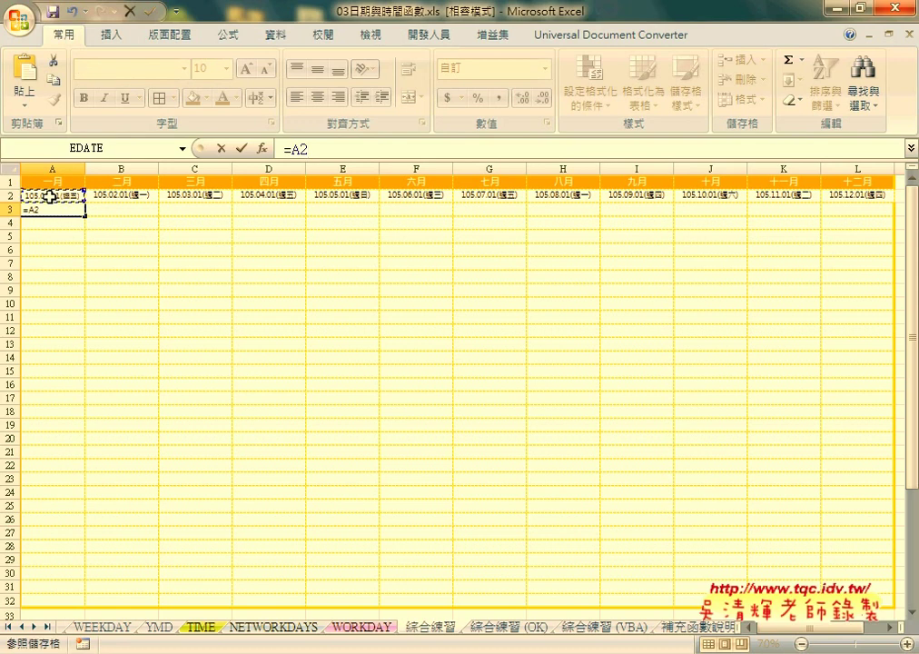
type("+")
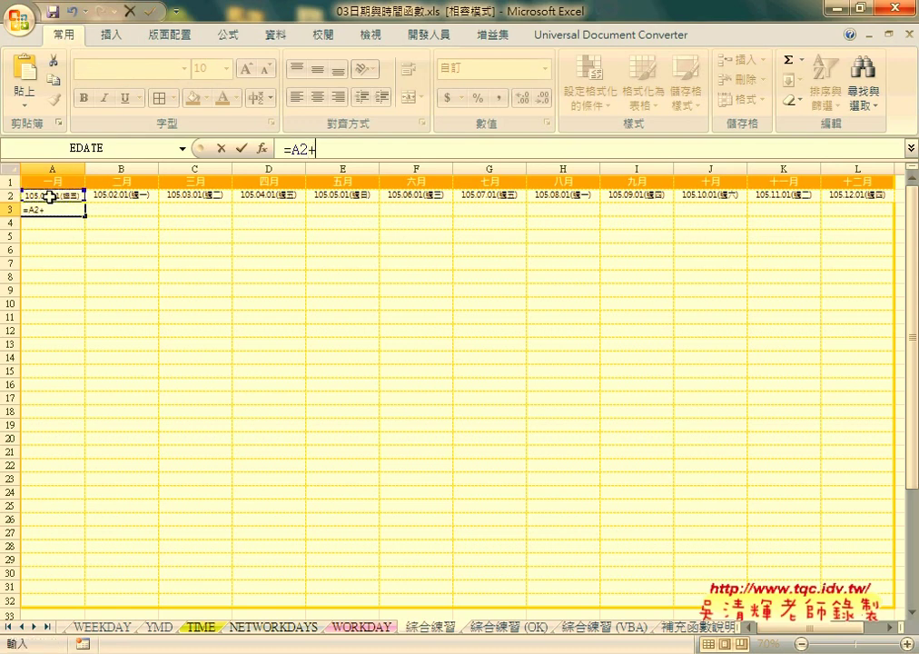
type("1")
left_click(241, 149)
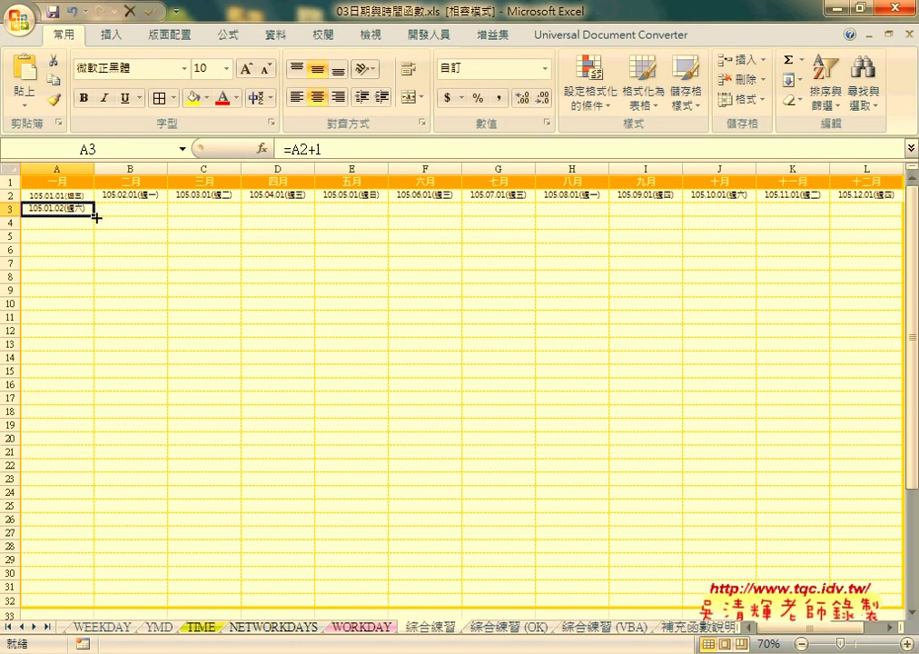
left_click_drag(95, 217, 95, 602)
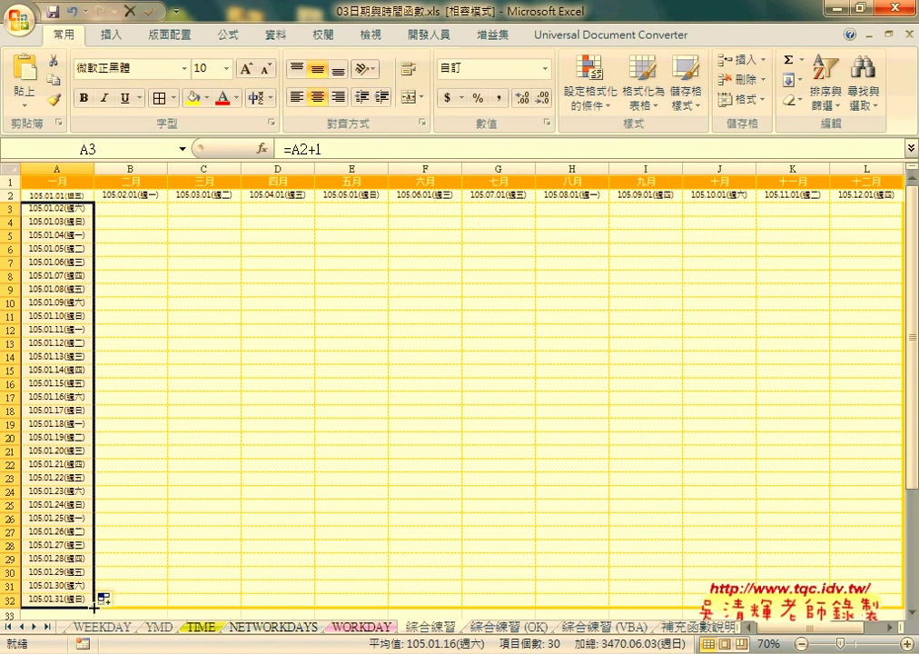
Copy the A3:A32 next-day formulas right through column L
mouse_move(95, 606)
left_mouse_down()
mouse_move(530, 587)
mouse_move(867, 588)
left_mouse_up()
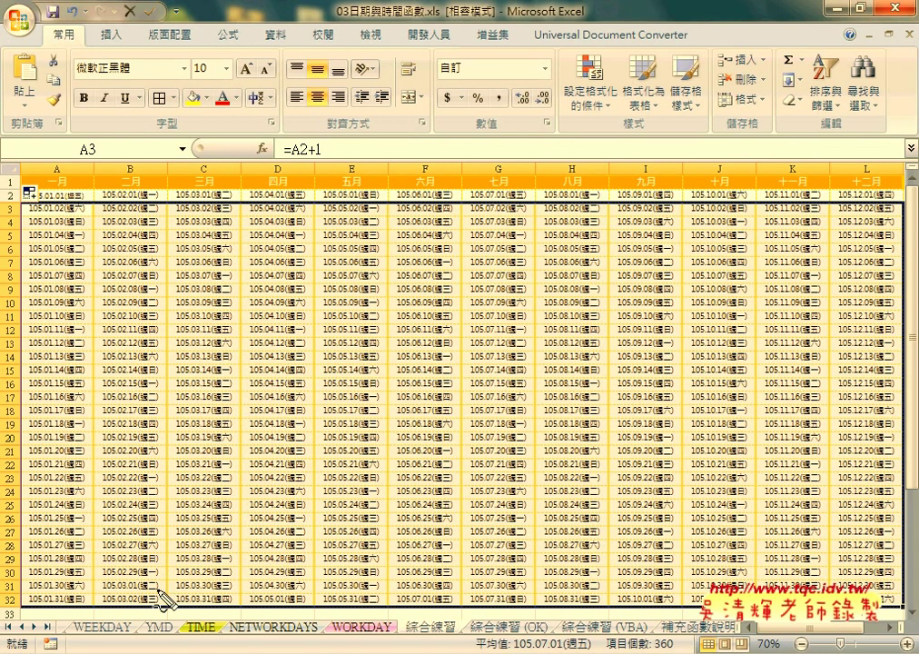
left_click_drag(162, 580, 163, 609)
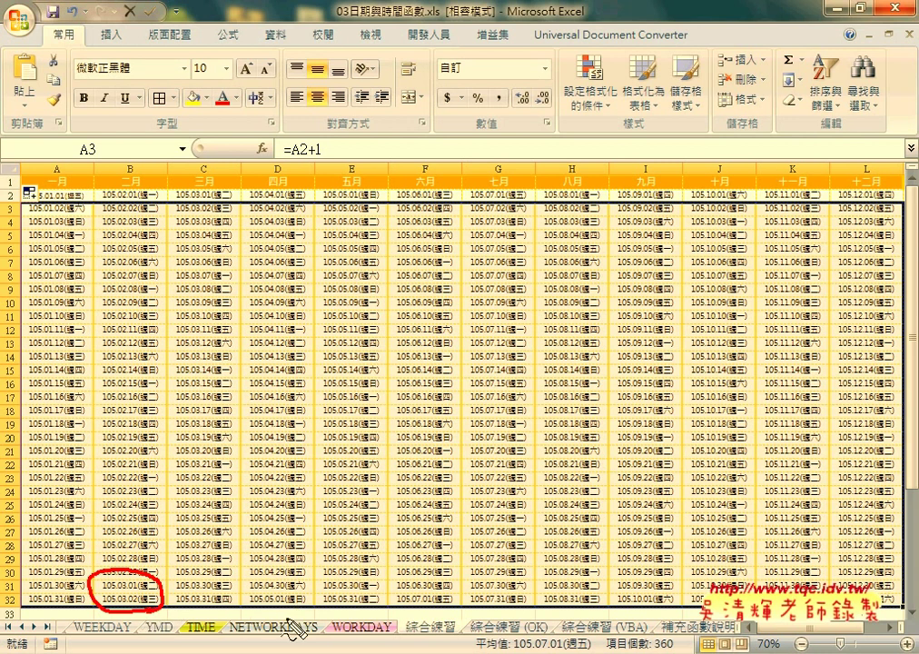
left_click_drag(295, 595, 300, 599)
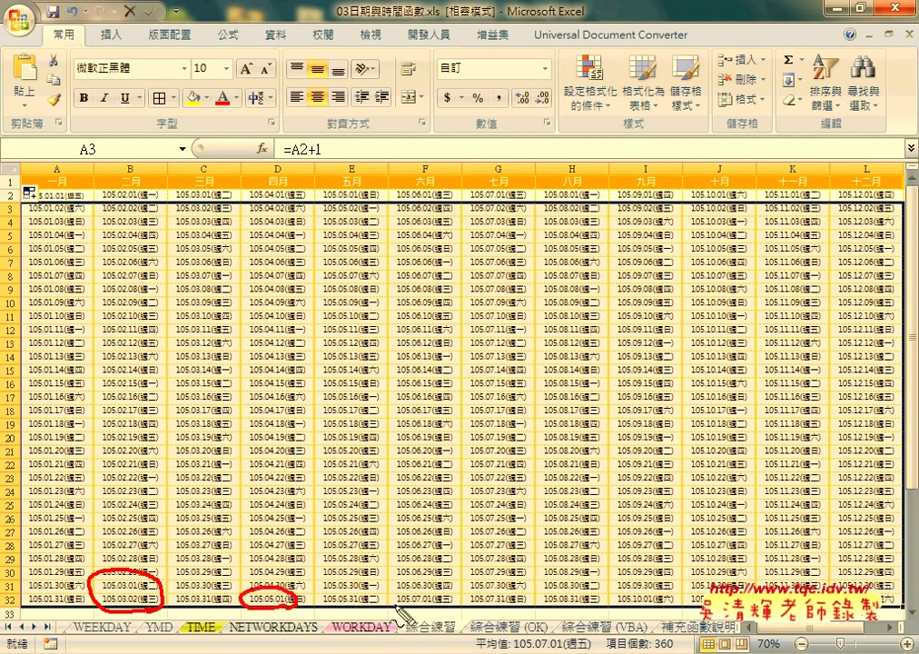
left_click_drag(400, 595, 405, 591)
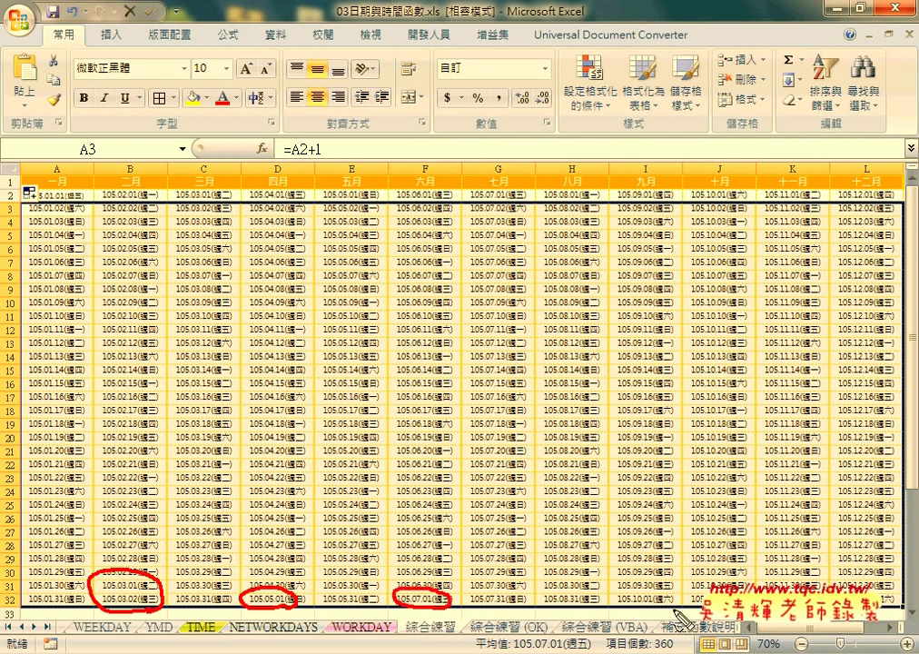
left_click_drag(672, 607, 623, 589)
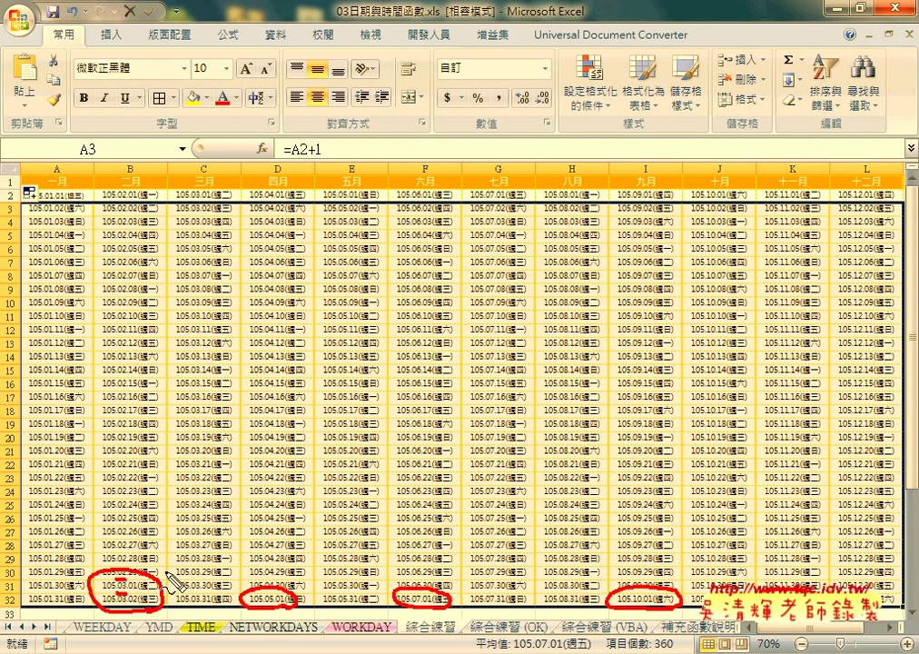
mouse_move(166, 572)
left_mouse_down()
mouse_move(165, 580)
mouse_move(183, 579)
mouse_move(163, 572)
mouse_move(173, 549)
left_mouse_up()
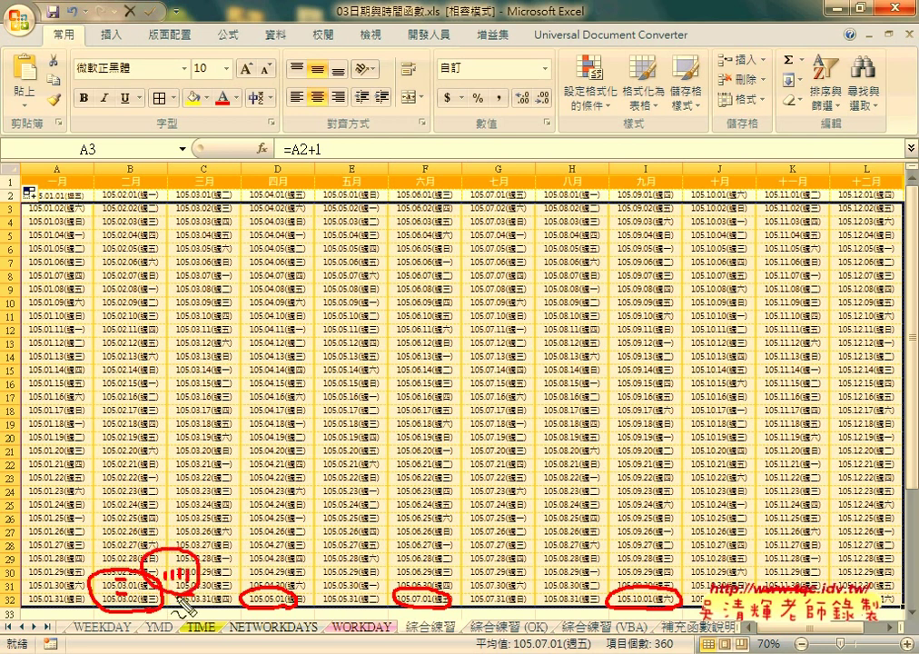
key("Escape")
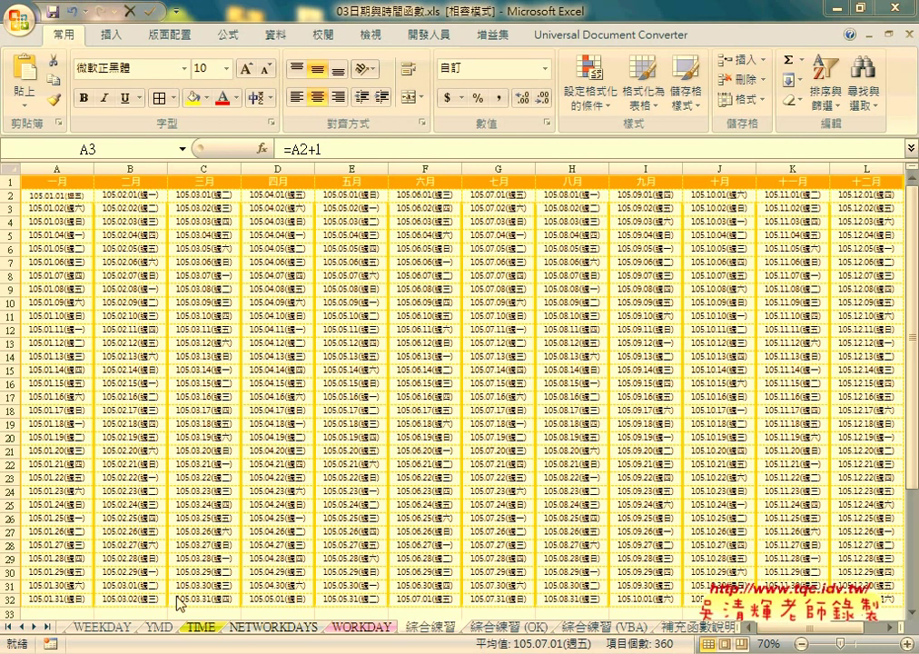
Cut A2+1 from A3's formula, leaving only the equals sign
left_click(65, 209)
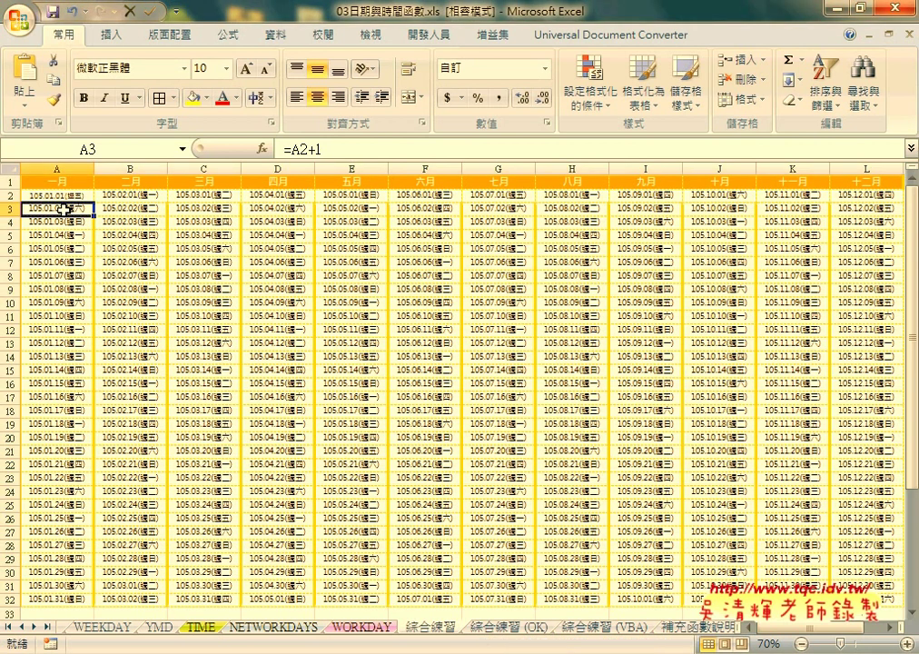
left_click_drag(291, 149, 329, 150)
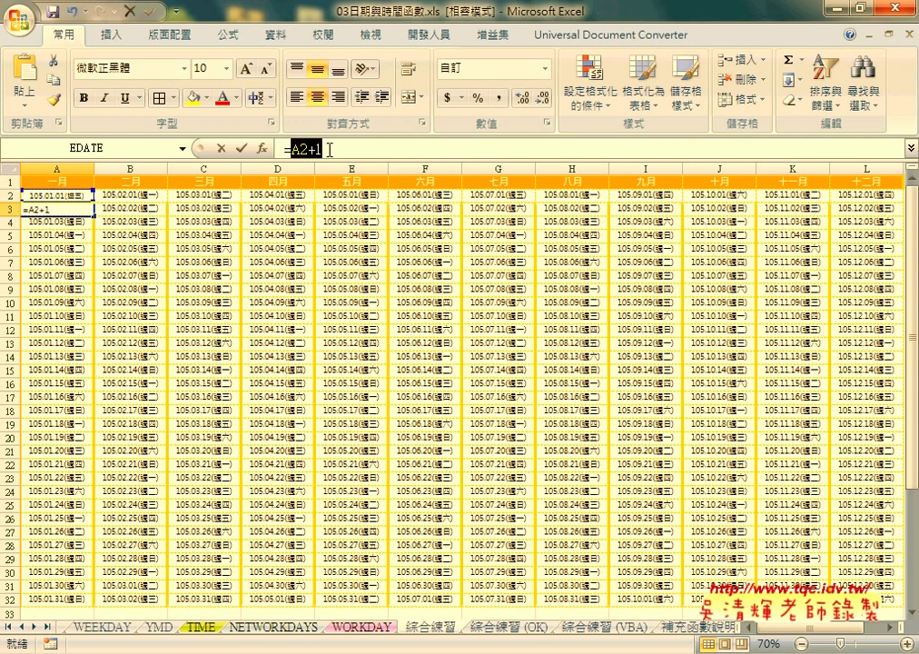
right_click(308, 146)
left_click(359, 165)
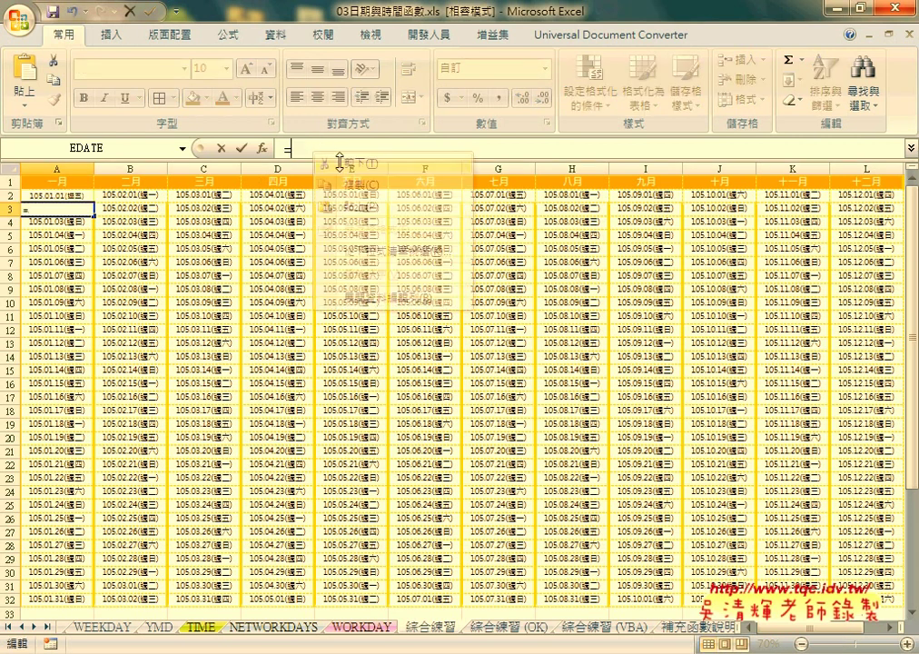
Insert the IF function from the 邏輯 (Logical) category into A3
left_click(261, 149)
left_click(647, 229)
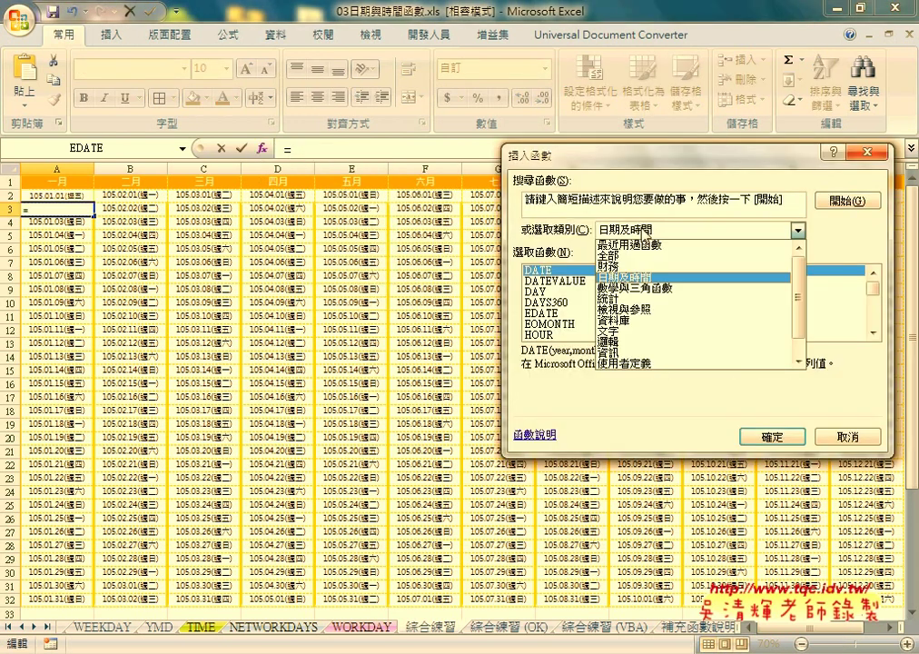
left_click(631, 343)
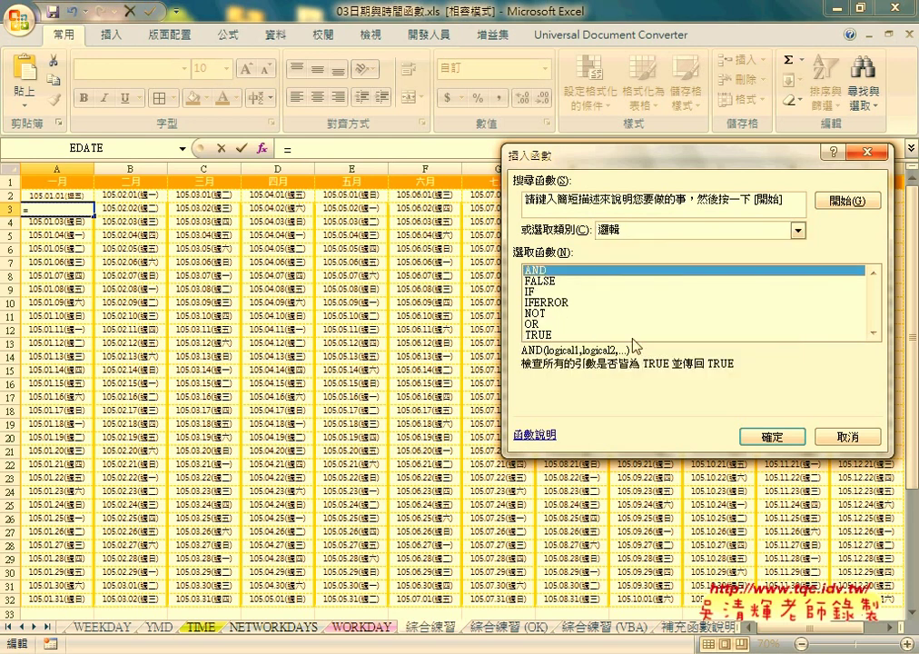
left_click(536, 290)
left_click(770, 437)
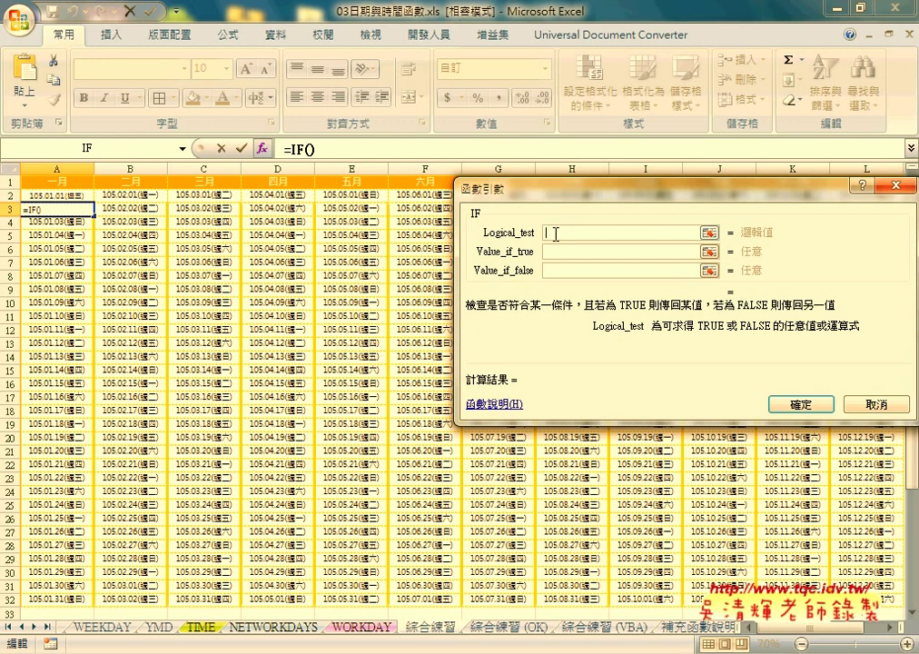
Enter month(A2)<>month(A2+1) as the IF logical test for A3
type("mont")
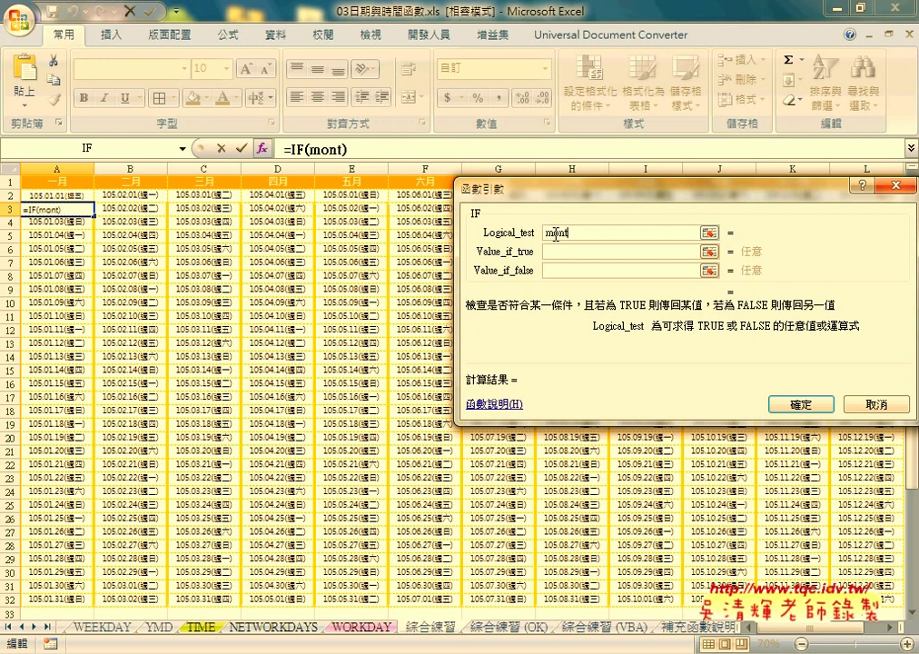
type("h")
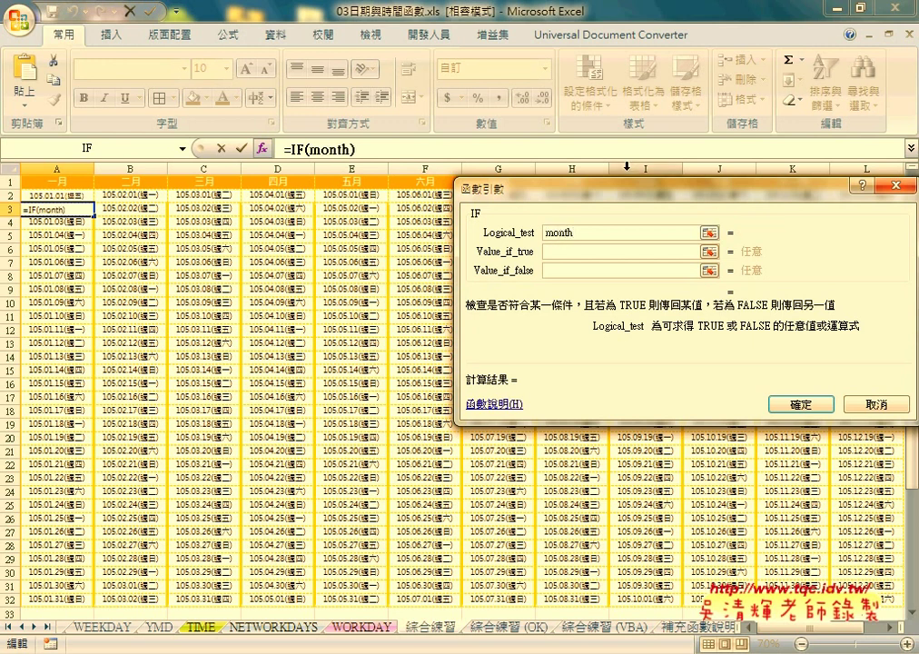
type("(")
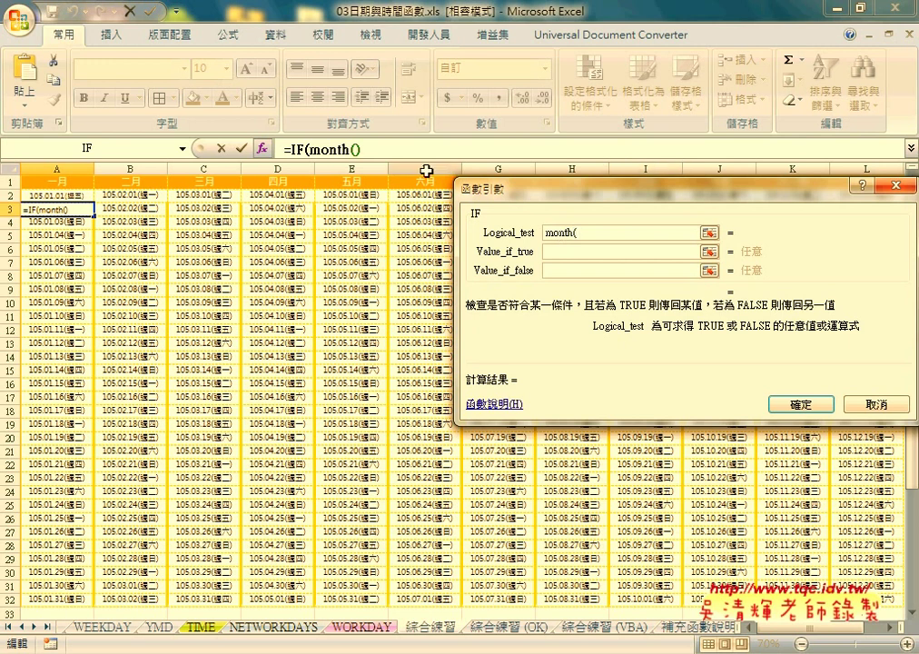
left_click(77, 195)
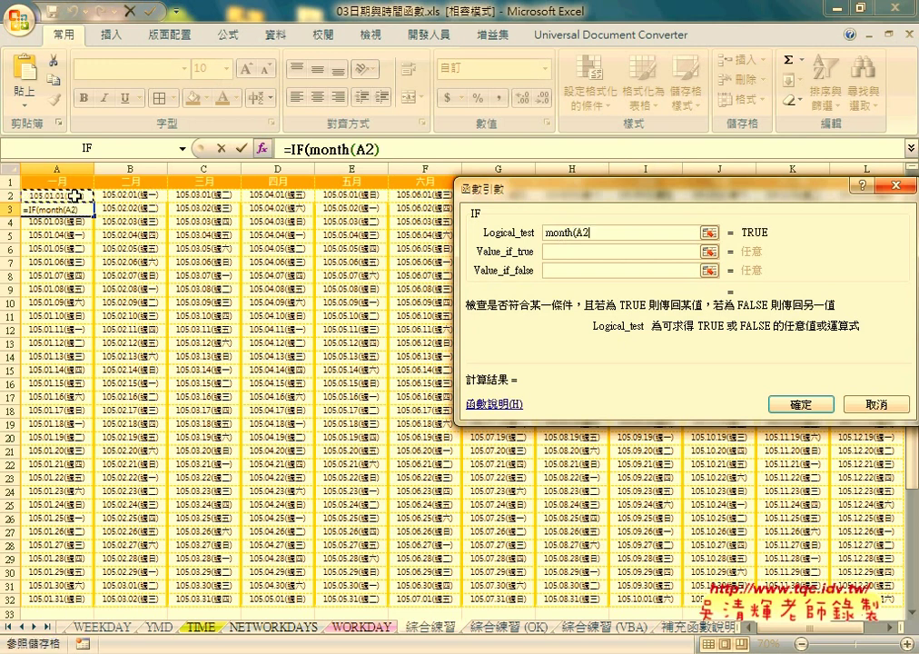
type(")")
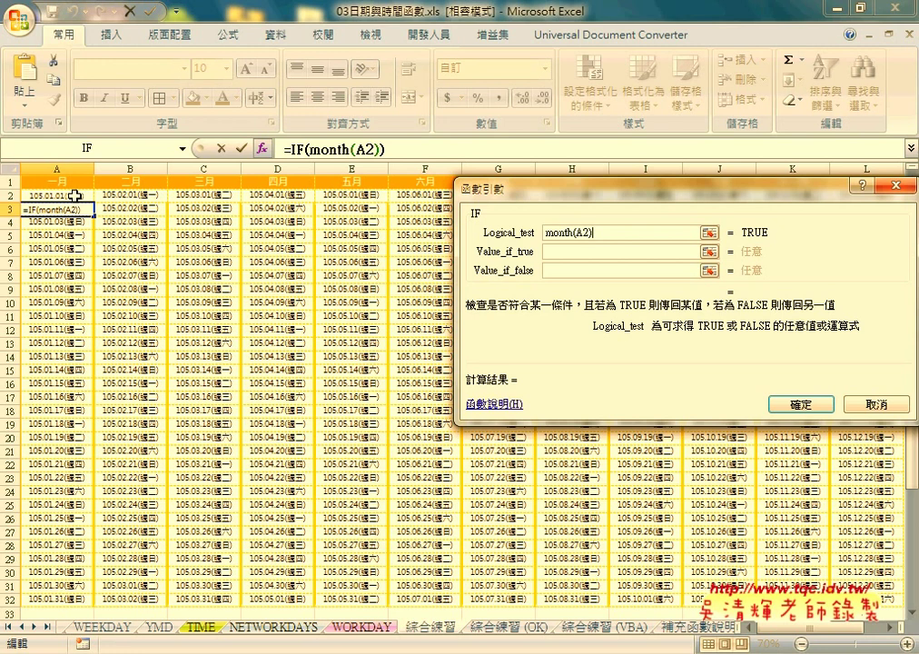
type("<>")
type("mon")
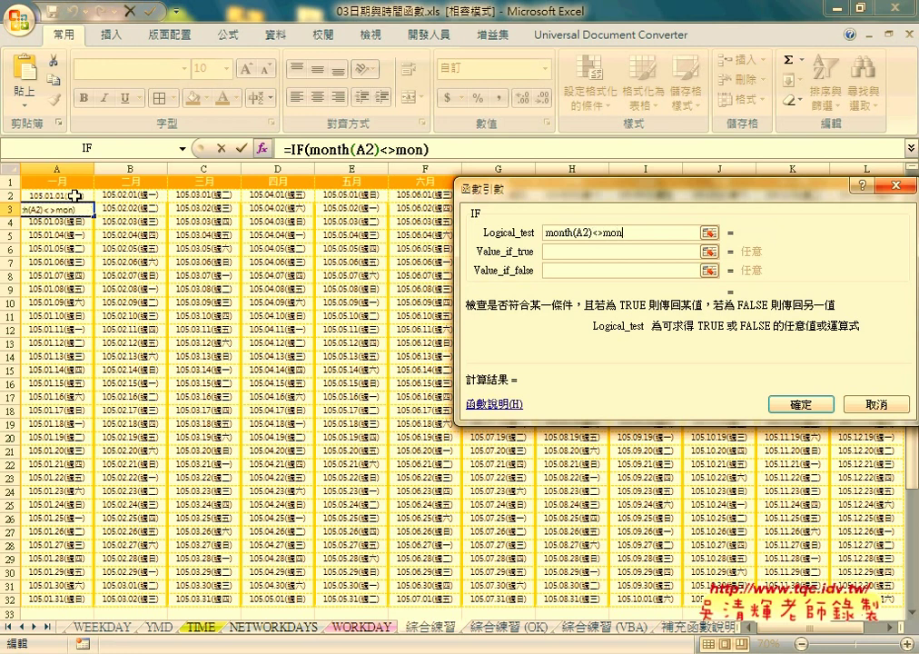
type("th(")
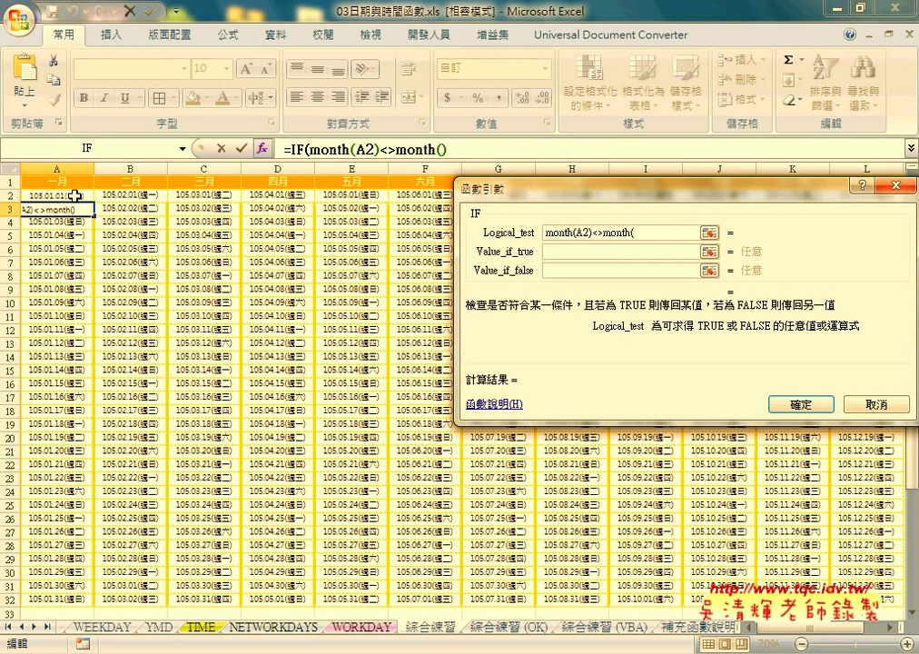
left_click(74, 196)
type("+1")
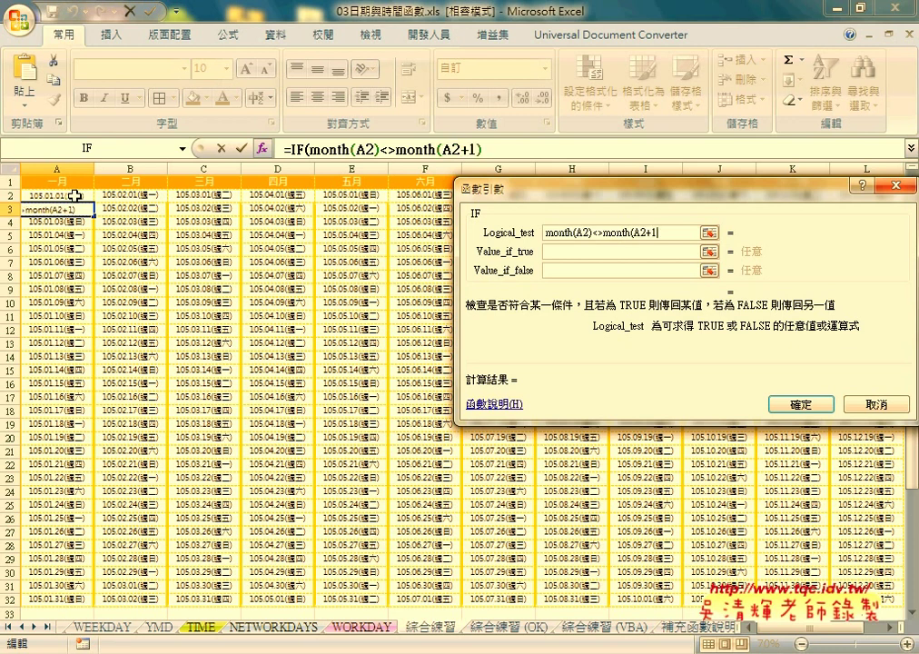
type(")")
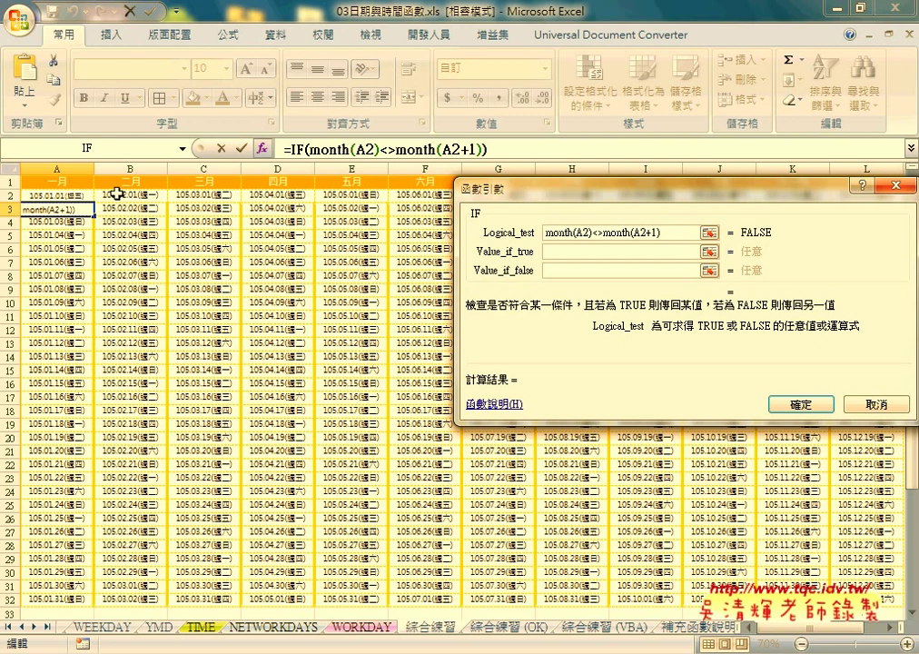
left_click_drag(593, 233, 602, 233)
left_click(571, 254)
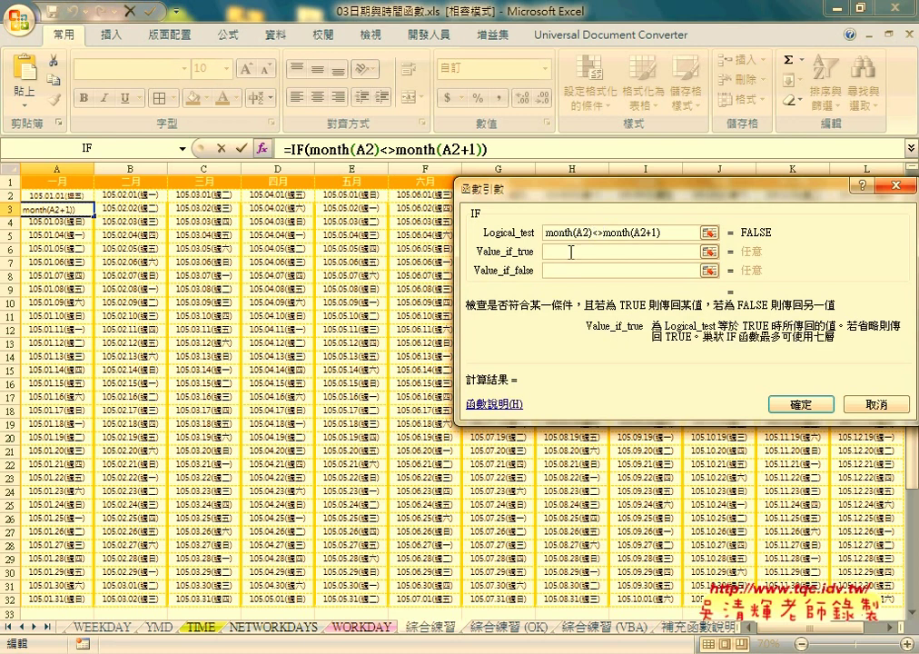
Set the IF results to "" when true and A2+1 when false
type("\"\"")
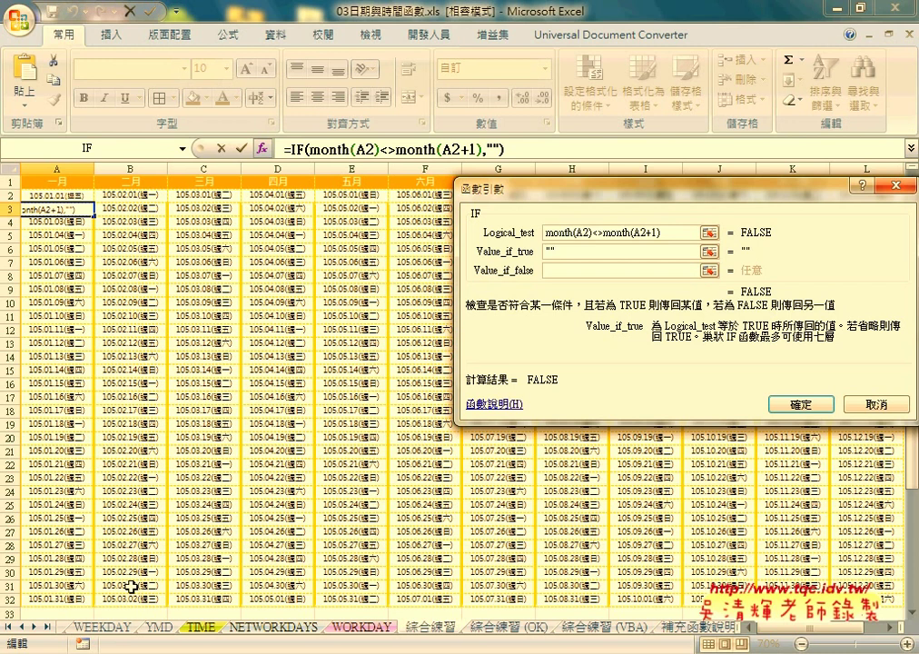
left_click(574, 270)
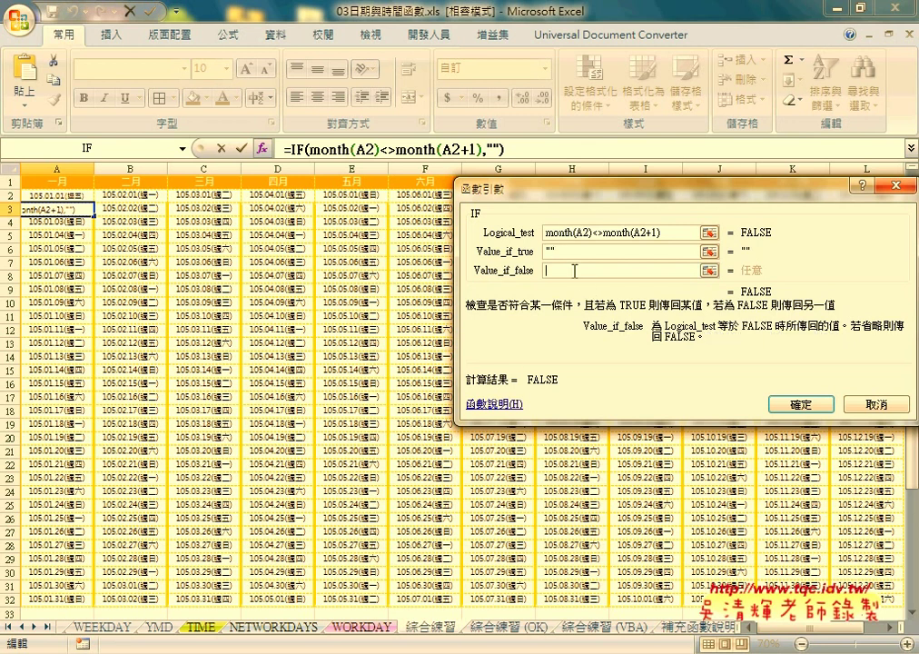
type("A2+1")
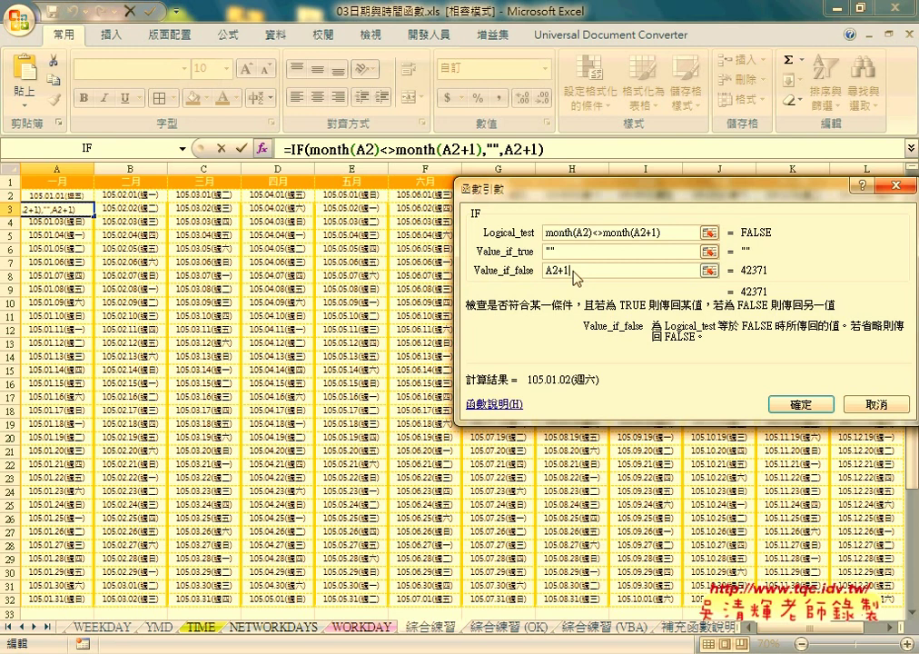
Confirm the IF formula and fill it from A3 down to A32, then across into column B
left_click(808, 407)
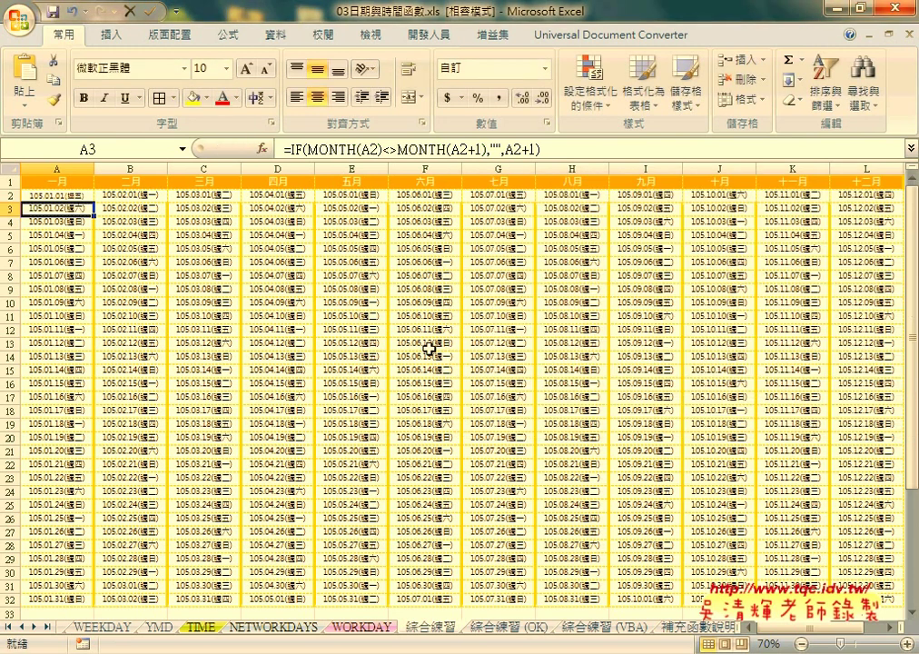
left_click_drag(95, 216, 91, 600)
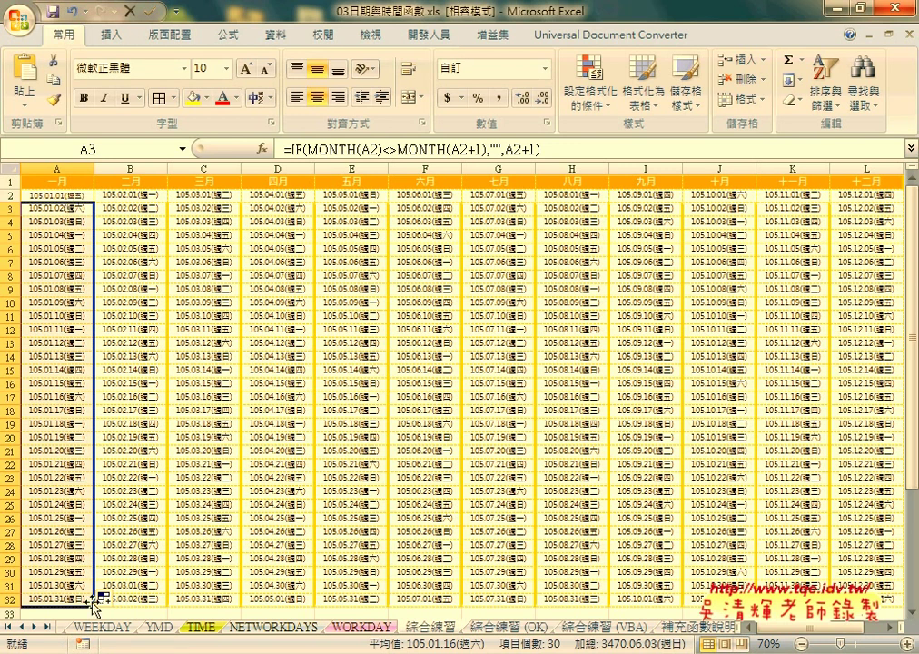
left_click_drag(94, 603, 169, 606)
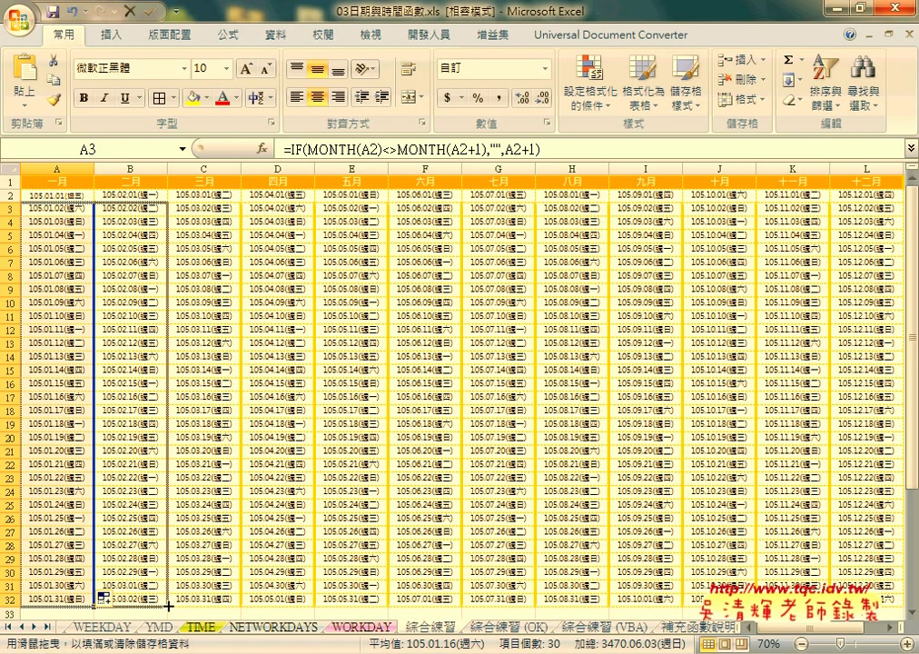
left_click_drag(169, 605, 169, 606)
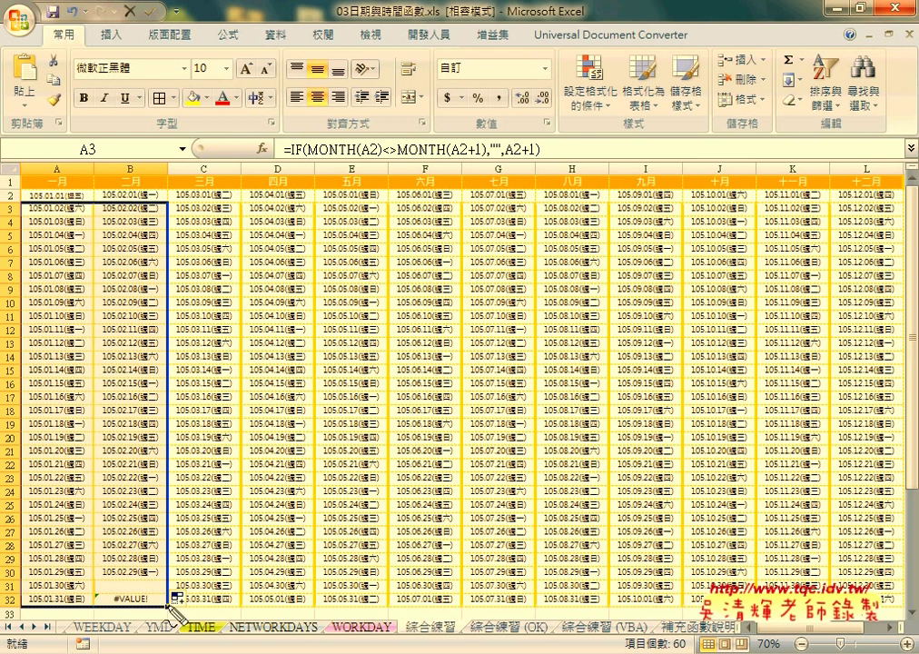
mouse_move(149, 582)
left_mouse_down()
mouse_move(152, 600)
mouse_move(134, 590)
mouse_move(138, 578)
left_mouse_up()
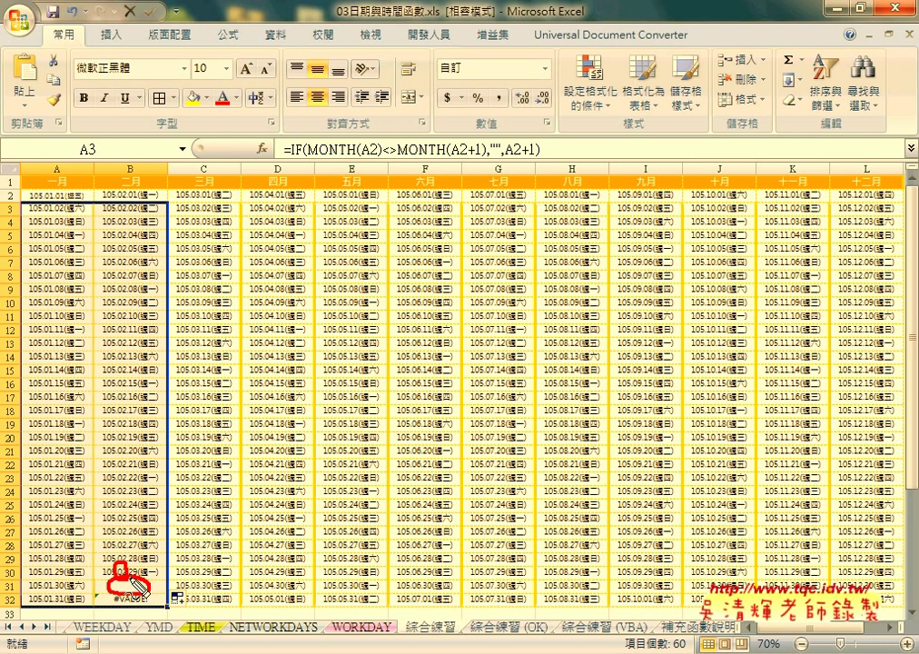
mouse_move(136, 586)
left_mouse_down()
mouse_move(153, 602)
mouse_move(164, 594)
left_mouse_up()
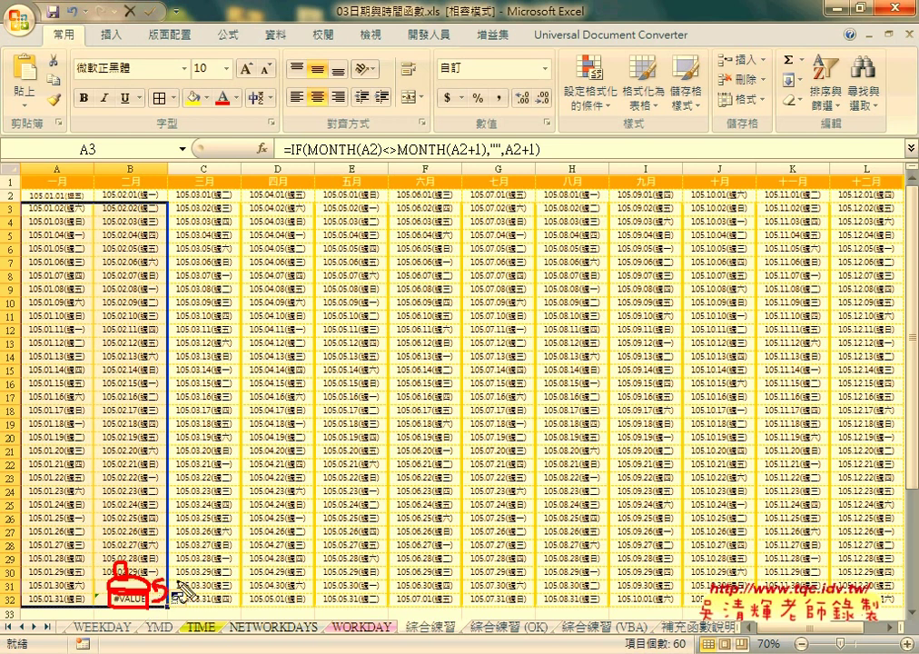
left_click_drag(162, 592, 169, 592)
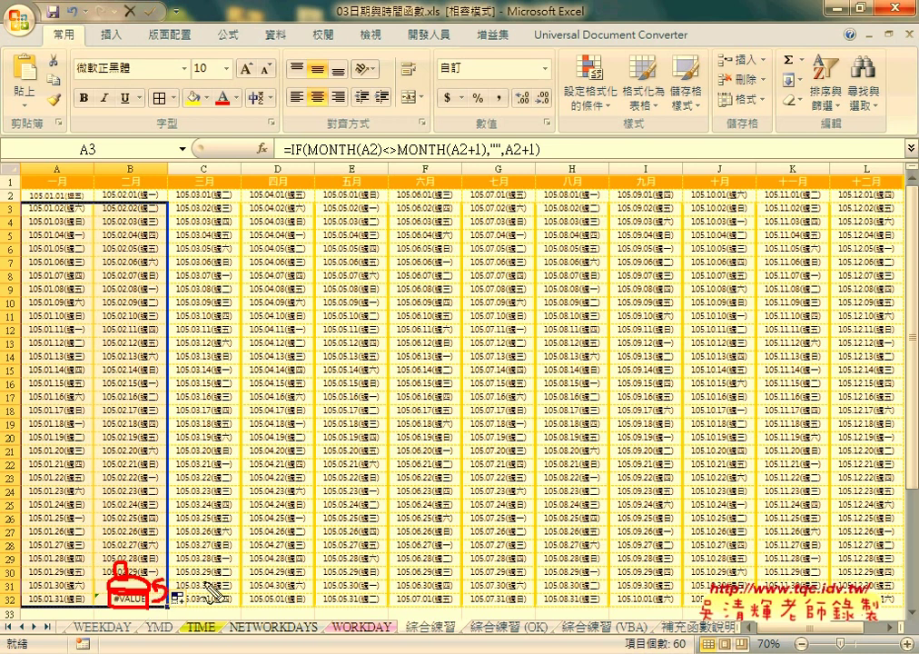